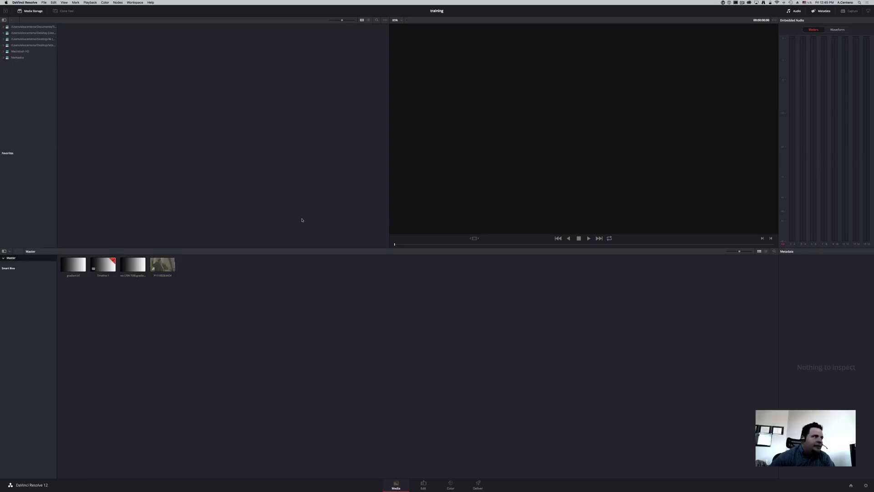
- Go through the Edit page to the Color page and select the gradient clip
left_click(423, 485)
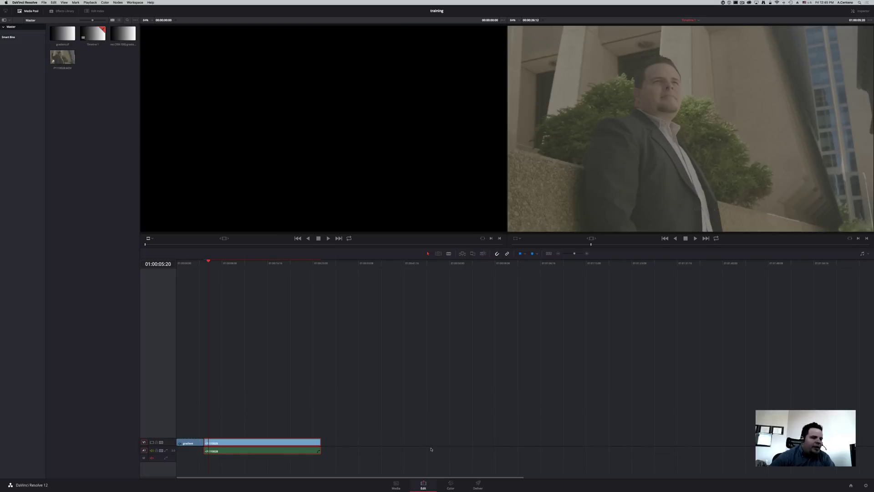
left_click(451, 484)
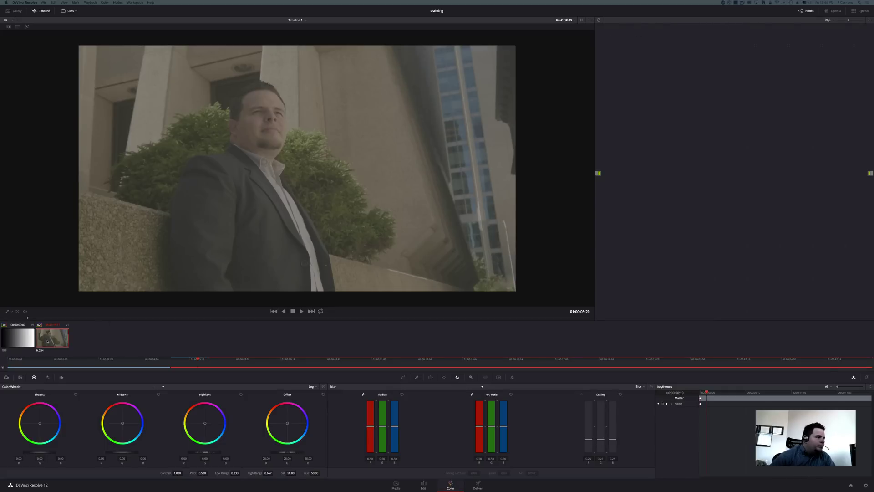
left_click(13, 340)
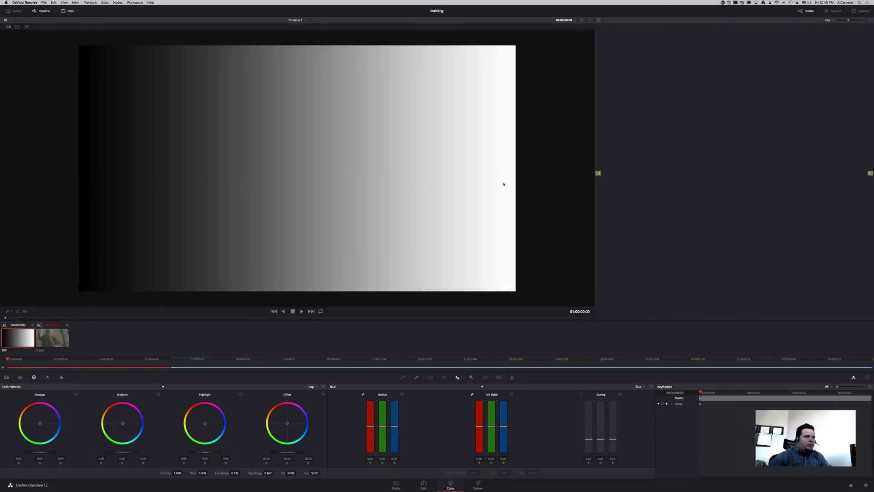
- Reset all grades and nodes to a single node and display the waveform scope
right_click(637, 109)
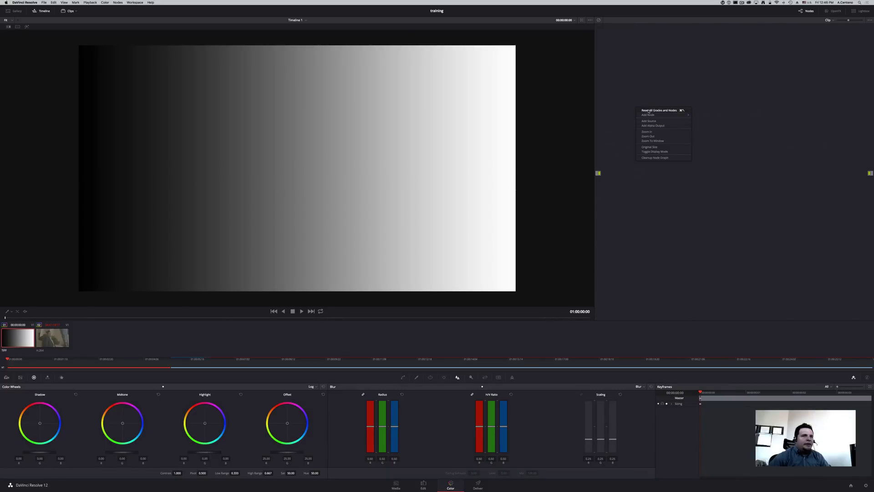
left_click(644, 111)
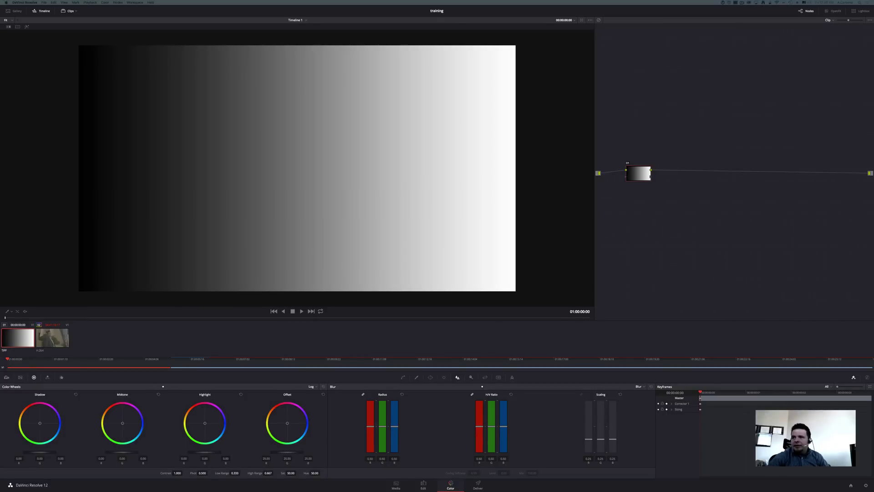
key("super+shift+w")
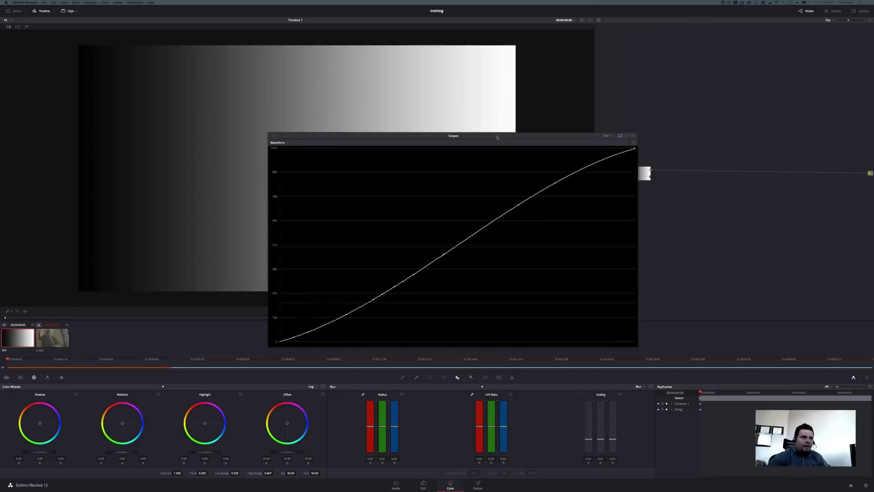
- Drag the floating waveform window aside in three moves so node 01 is visible
left_click_drag(494, 133, 433, 84)
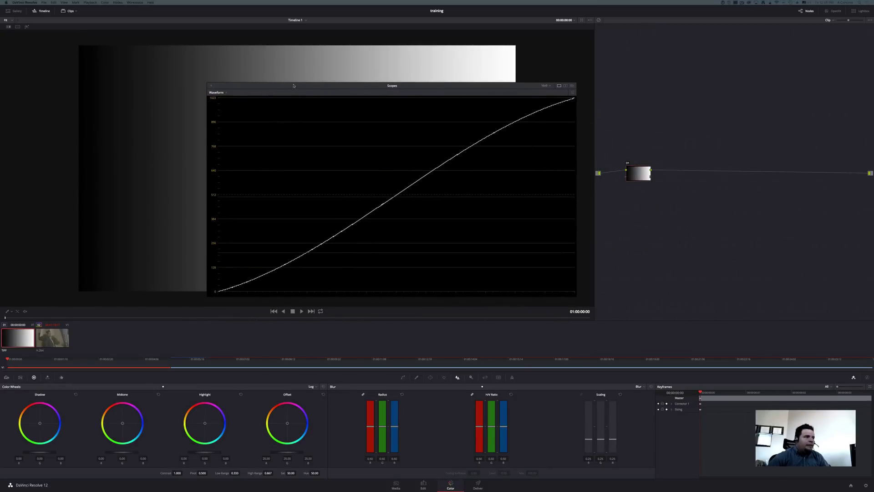
left_click_drag(293, 85, 511, 168)
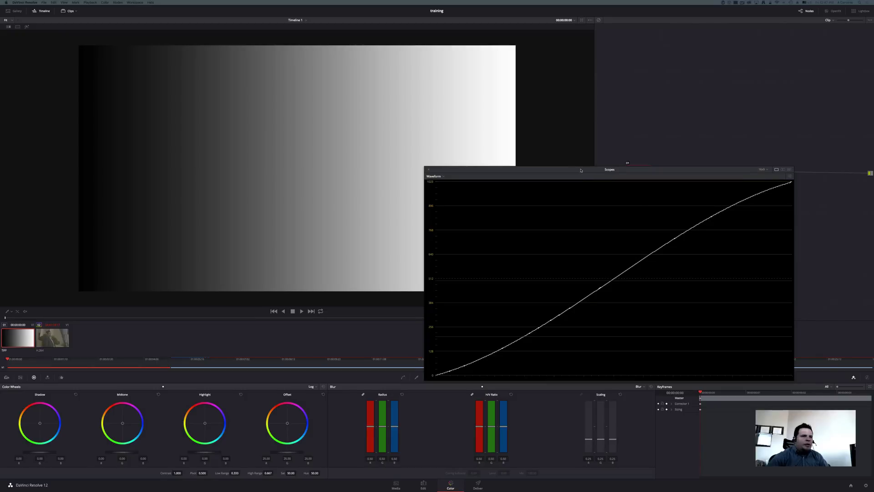
left_click_drag(580, 170, 340, 172)
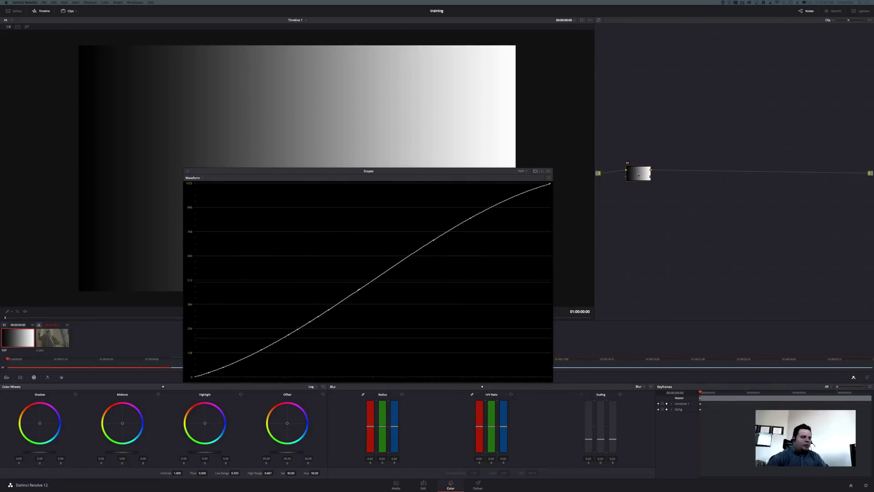
- Add serial node 02 and apply the VFX IO 'Linear to Cineon Log' 3D LUT to it
left_click(639, 176)
key("alt+s")
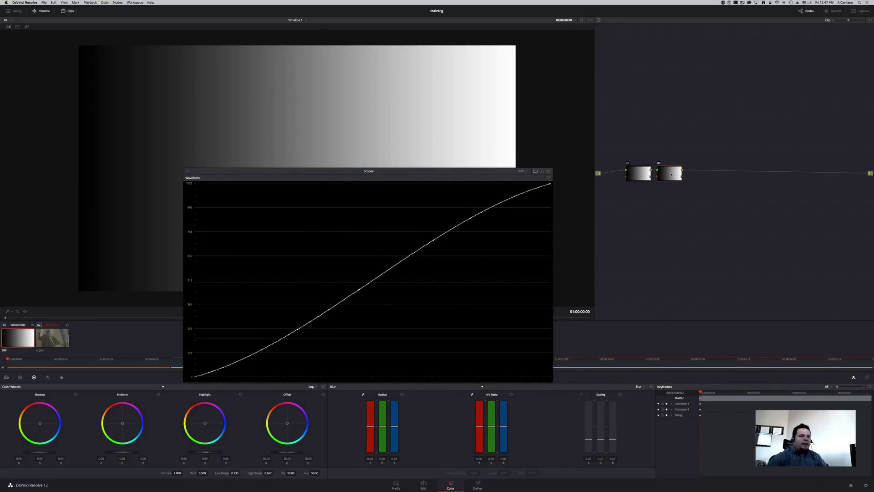
right_click(671, 174)
mouse_move(681, 212)
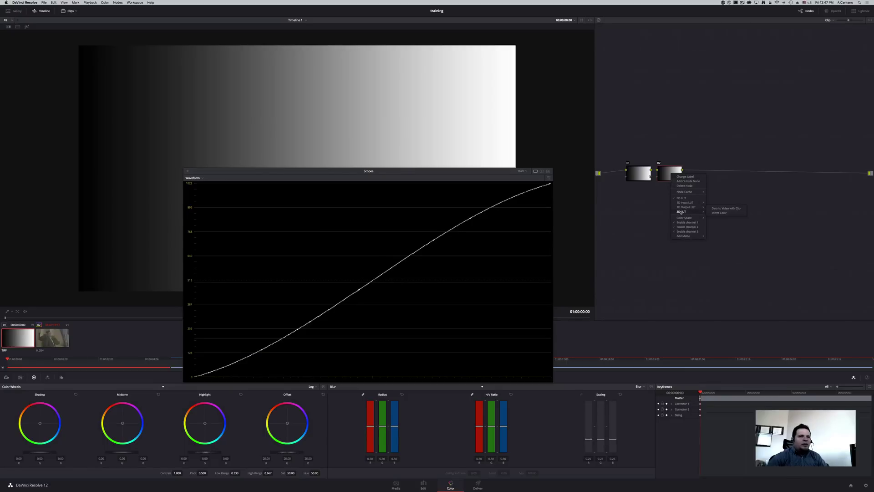
mouse_move(726, 224)
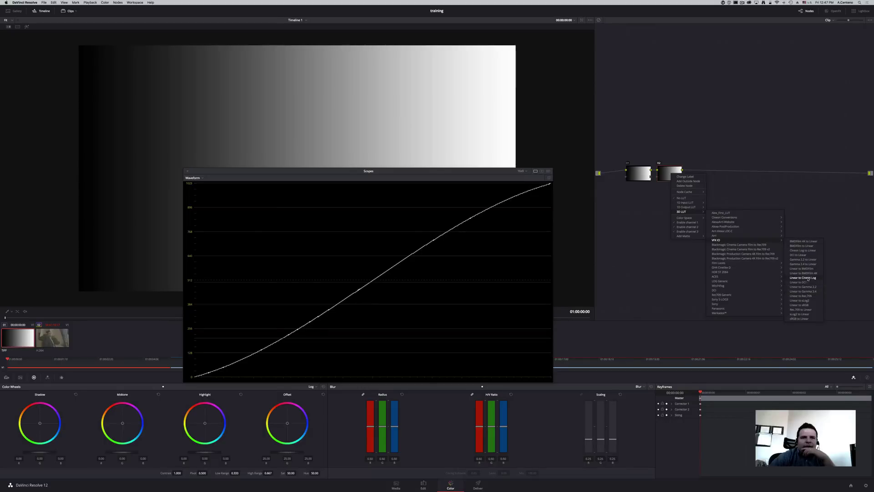
left_click(803, 278)
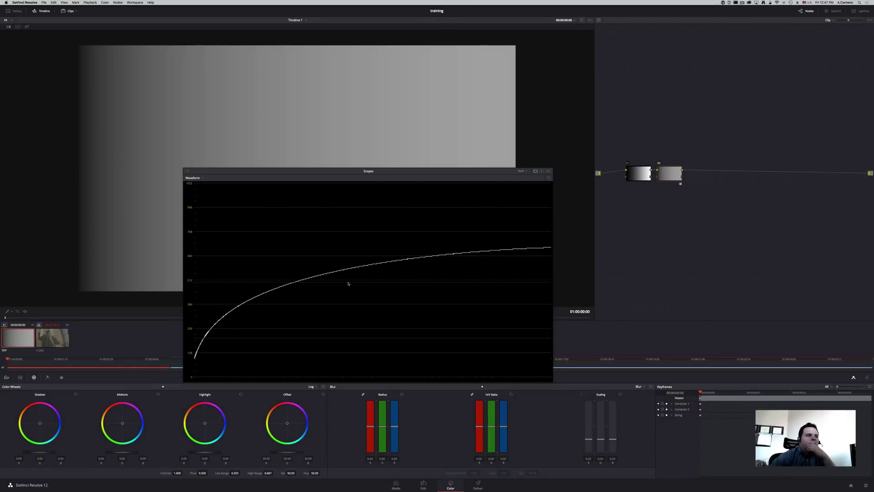
- Using the Log wheels, lower Shadow, push Highlight up over several drags, and nudge Midtone up
left_click_drag(411, 181, 599, 205)
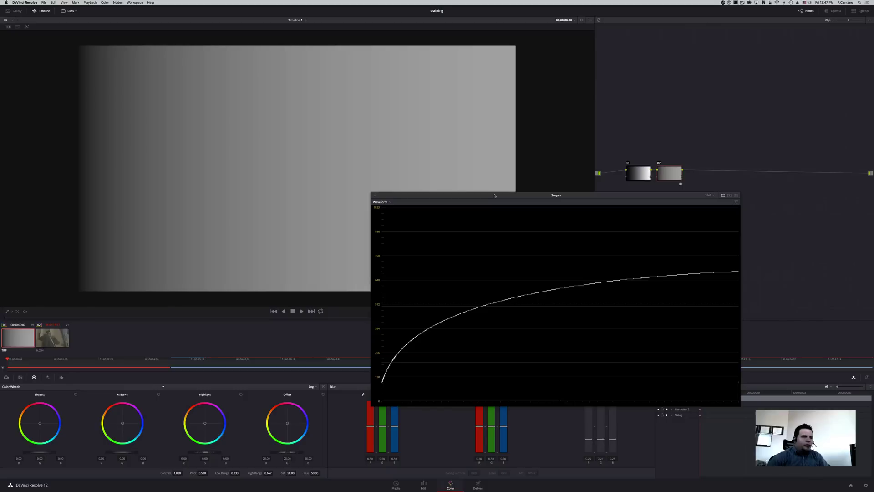
left_click_drag(495, 195, 612, 105)
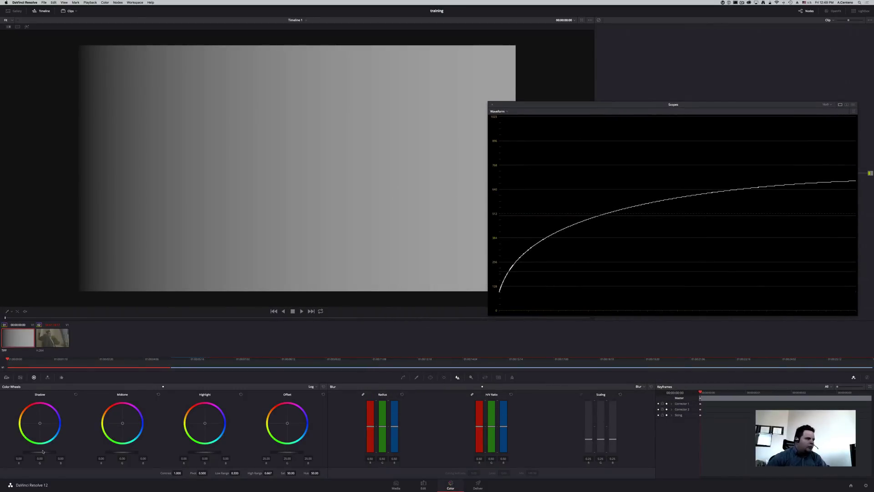
mouse_move(40, 454)
left_mouse_down()
mouse_move(25, 453)
mouse_move(43, 457)
left_mouse_up()
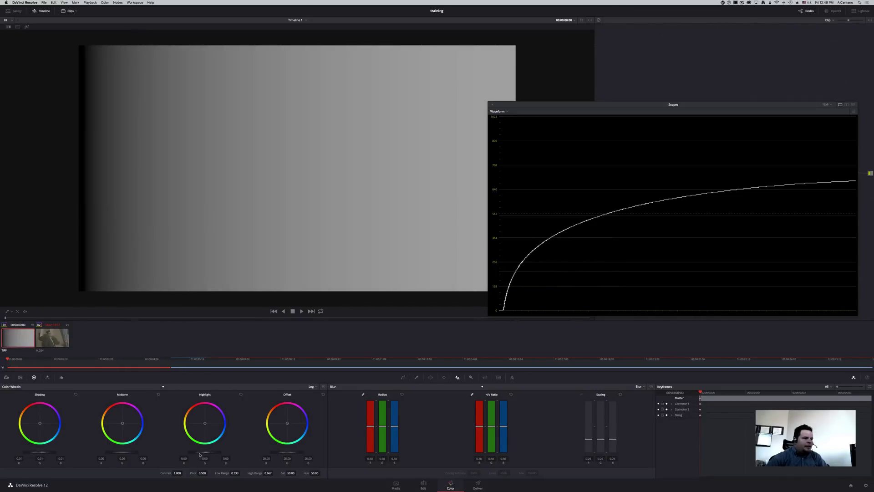
left_click_drag(199, 454, 612, 441)
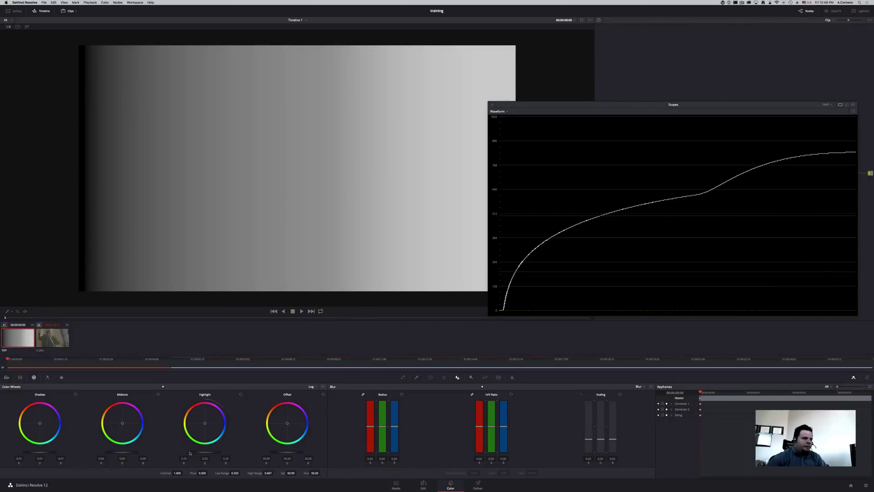
left_click_drag(190, 453, 410, 445)
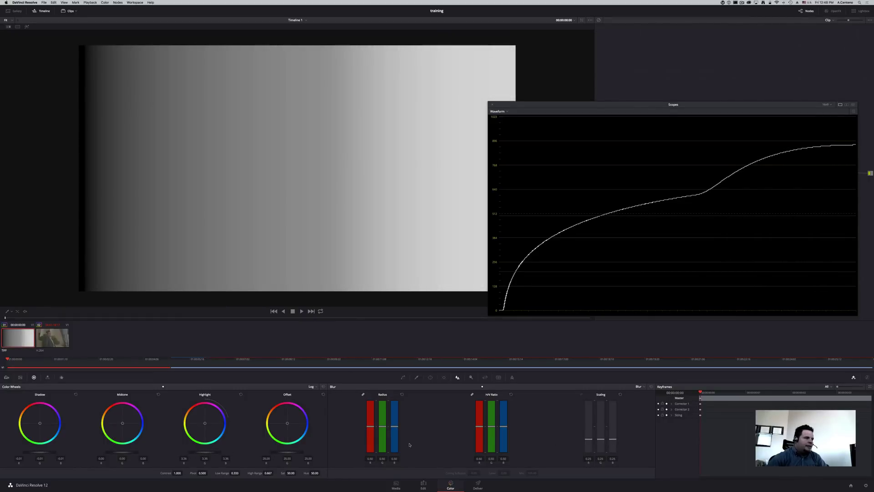
left_click_drag(198, 451, 434, 452)
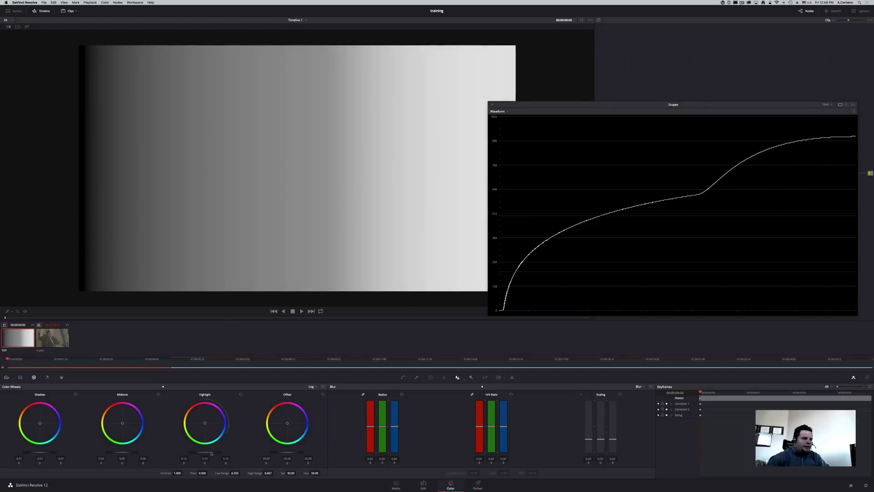
left_click_drag(211, 453, 377, 448)
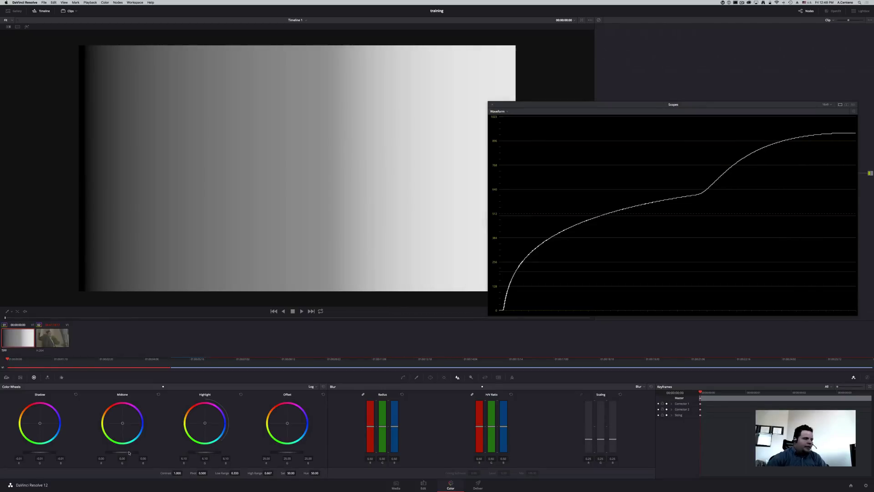
left_click_drag(129, 453, 164, 461)
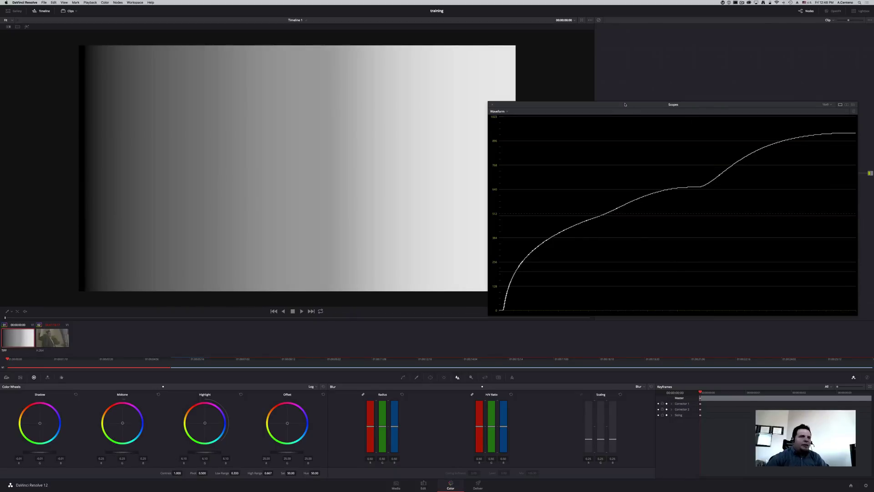
left_click_drag(614, 106, 403, 157)
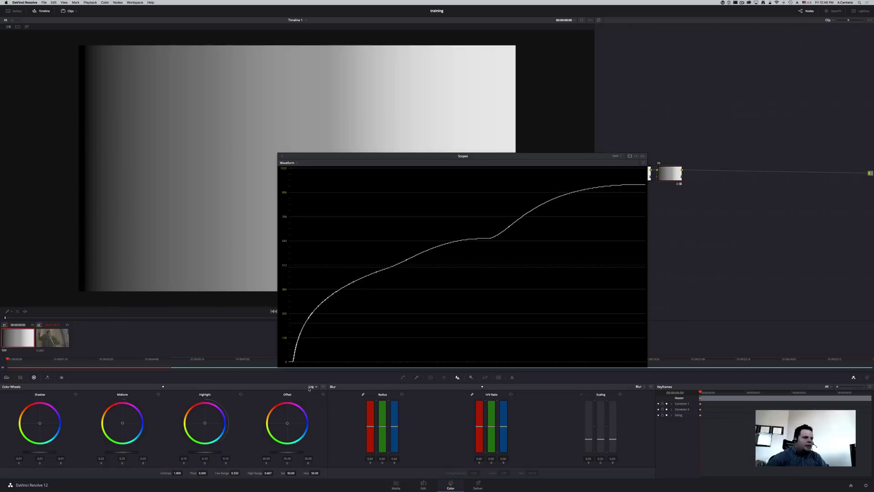
- Reset the Log wheel adjustments and switch the colour wheels to Primaries lift, gamma and gain
left_click(323, 387)
left_click(313, 386)
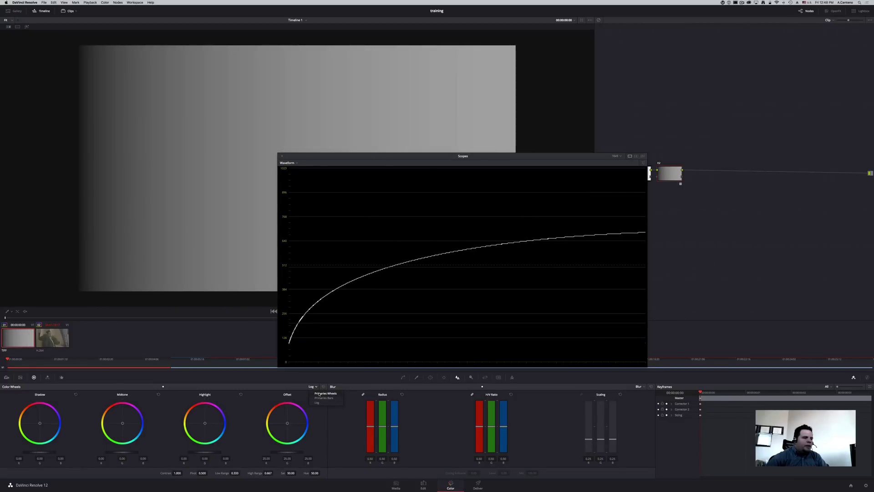
left_click(320, 394)
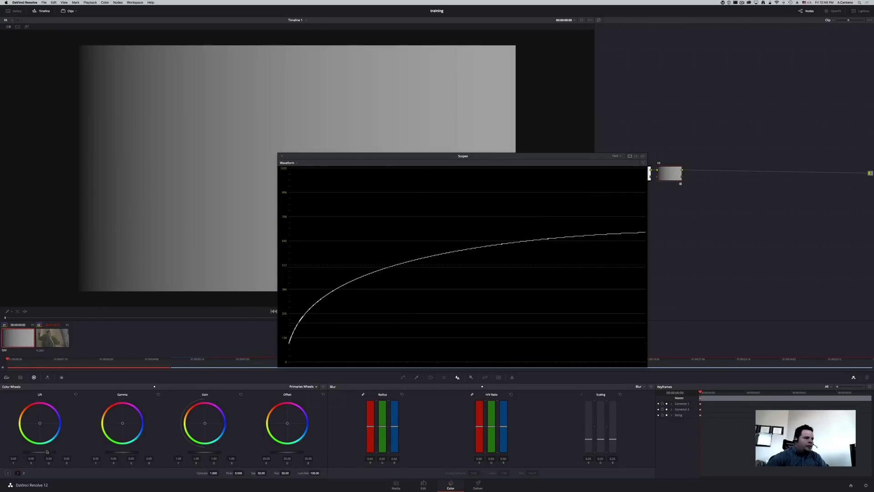
- Try lift, gain and gamma master-wheel changes, then reset the primaries and close the Scopes window
mouse_move(46, 452)
left_mouse_down()
mouse_move(39, 453)
mouse_move(48, 455)
left_mouse_up()
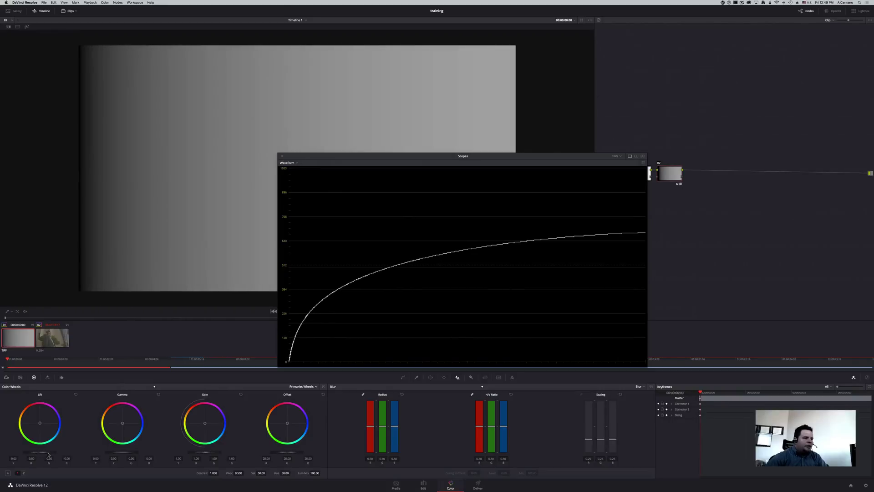
left_click_drag(198, 454, 209, 457)
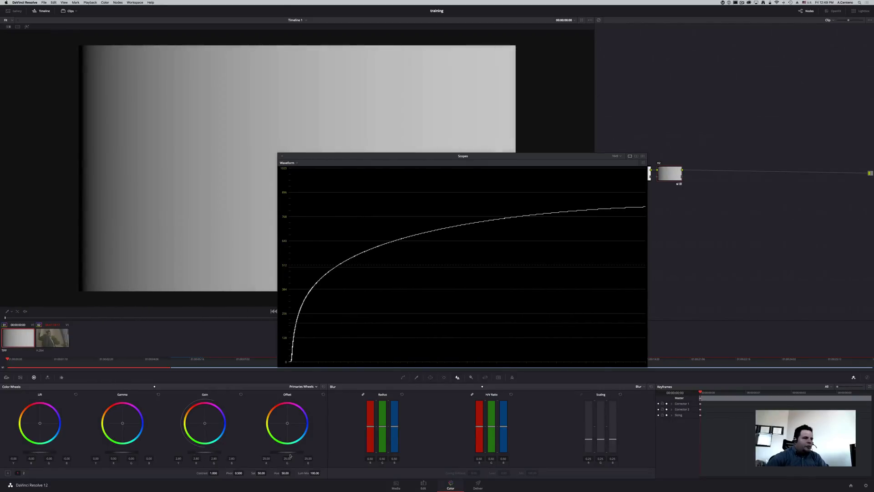
left_click_drag(111, 453, 1, 457)
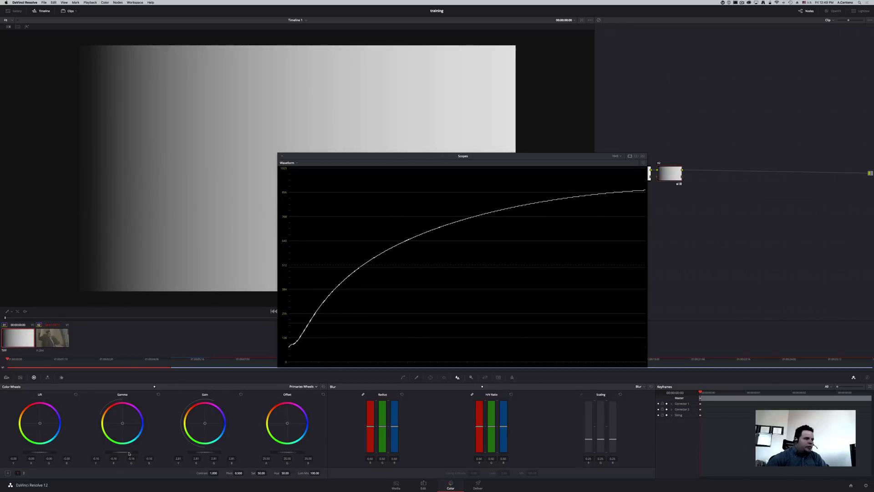
left_click_drag(128, 455, 44, 463)
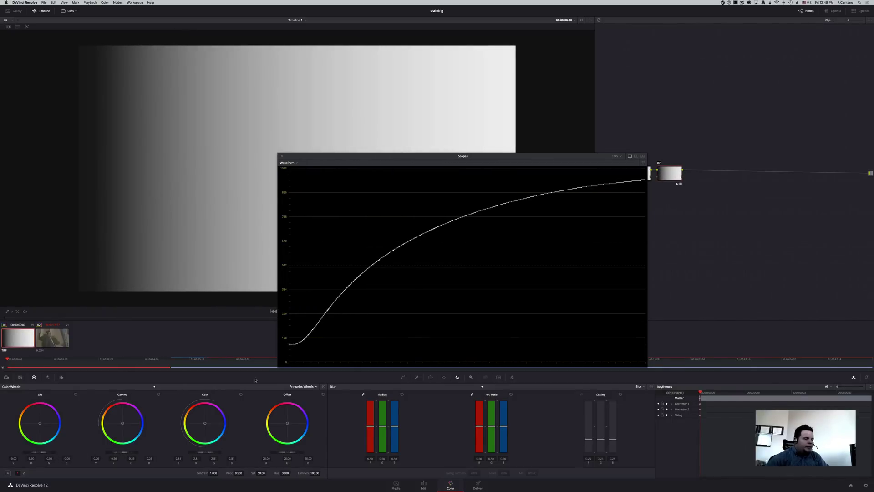
left_click(324, 387)
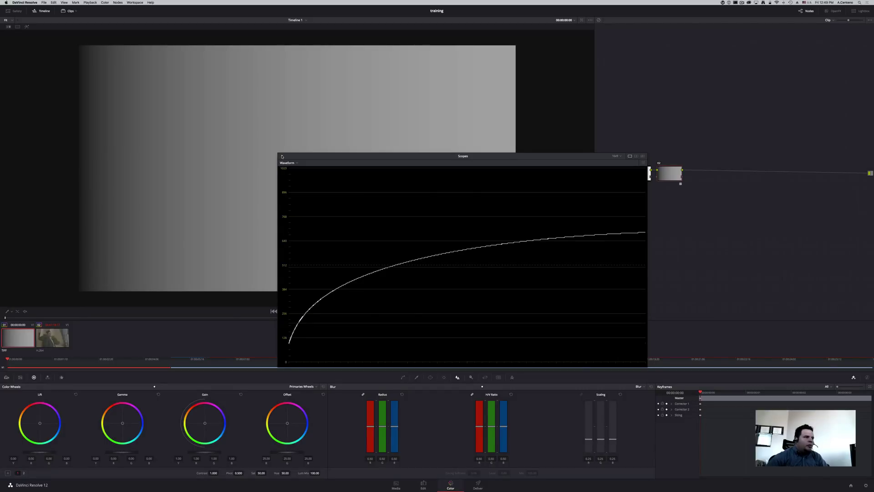
left_click(282, 157)
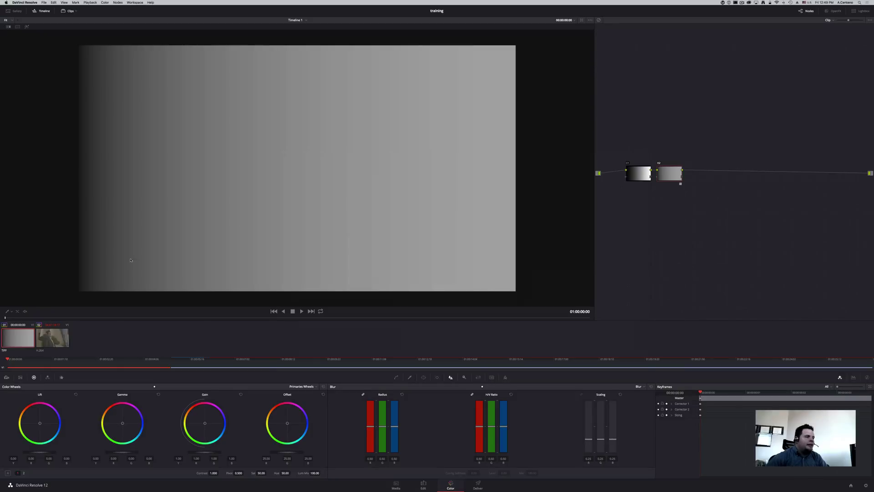
- Select the second clip, the low-angle shot of the man beside the building
left_click(50, 340)
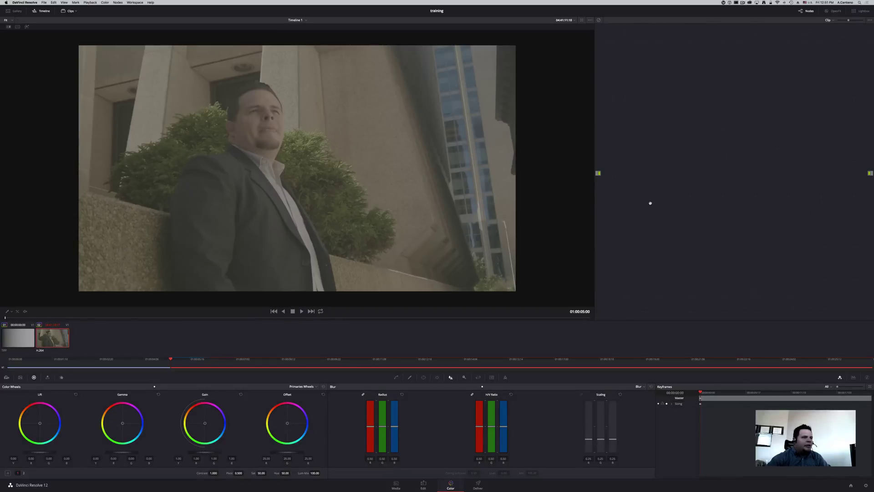
- Reset all grades and nodes, then add a second serial node after node 01
right_click(664, 139)
left_click(674, 140)
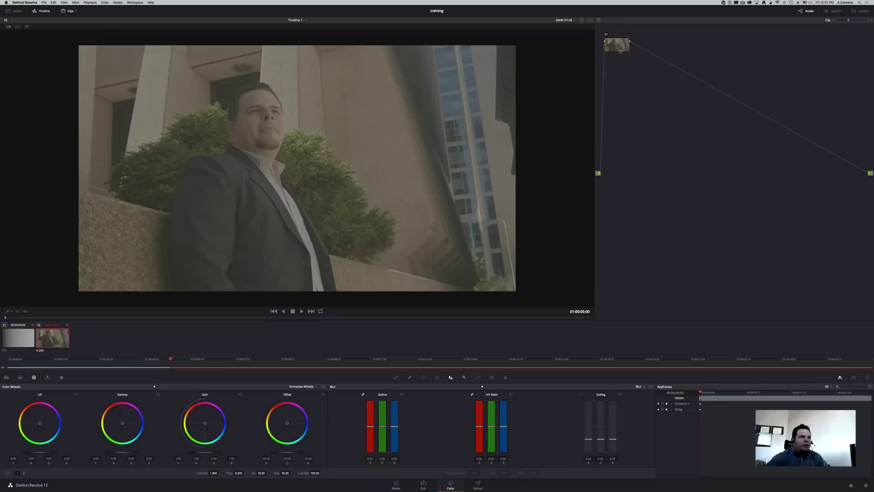
left_click_drag(622, 51, 630, 174)
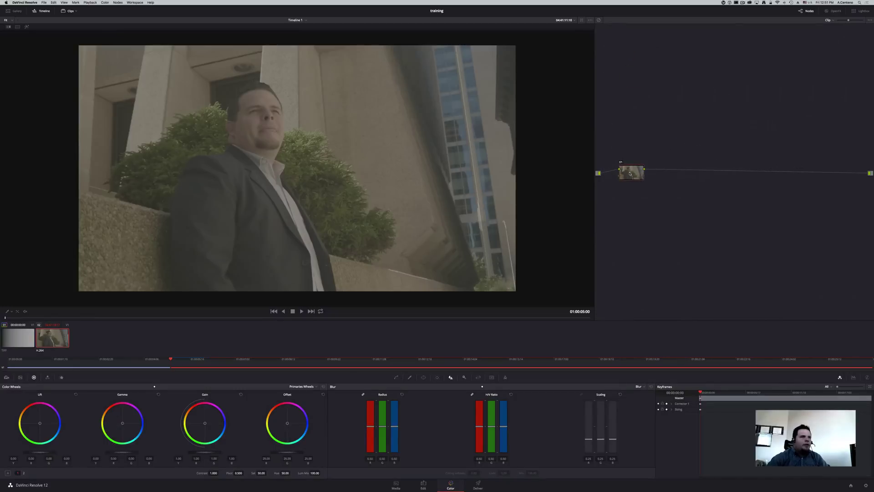
key("alt+s")
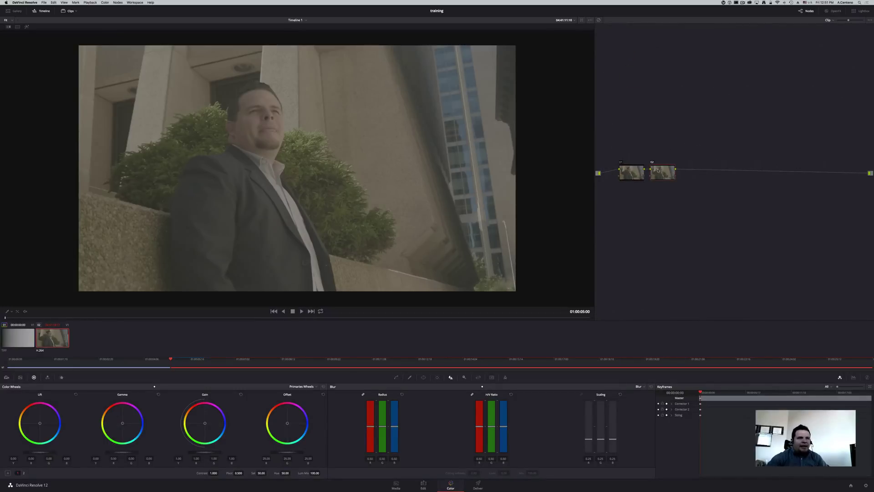
- Label node 01 'exp' and tidy its position in the node graph
right_click(631, 172)
left_click(633, 178)
type("exp")
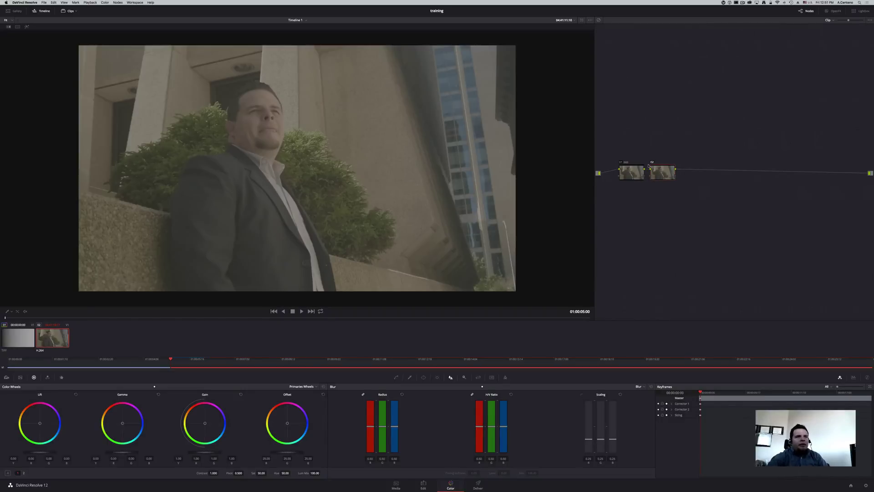
mouse_move(633, 175)
left_mouse_down()
mouse_move(667, 174)
mouse_move(637, 172)
left_mouse_up()
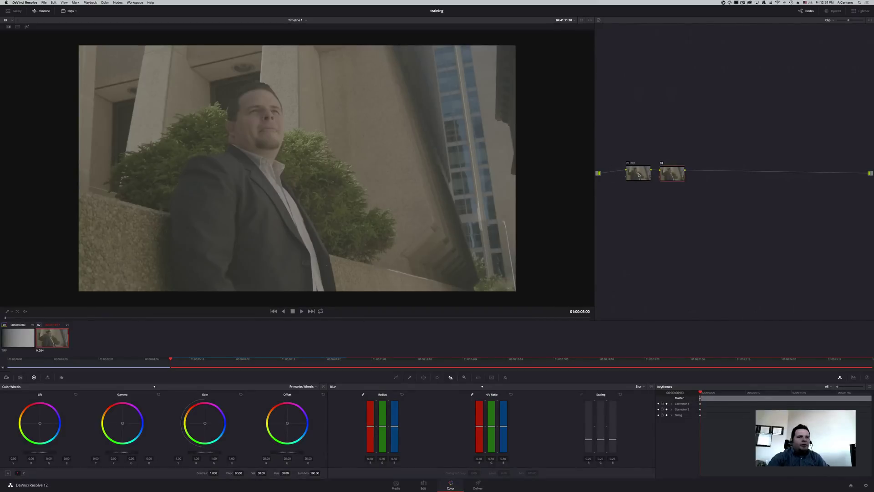
- Label node 02 'lut'
left_click_drag(639, 175, 633, 176)
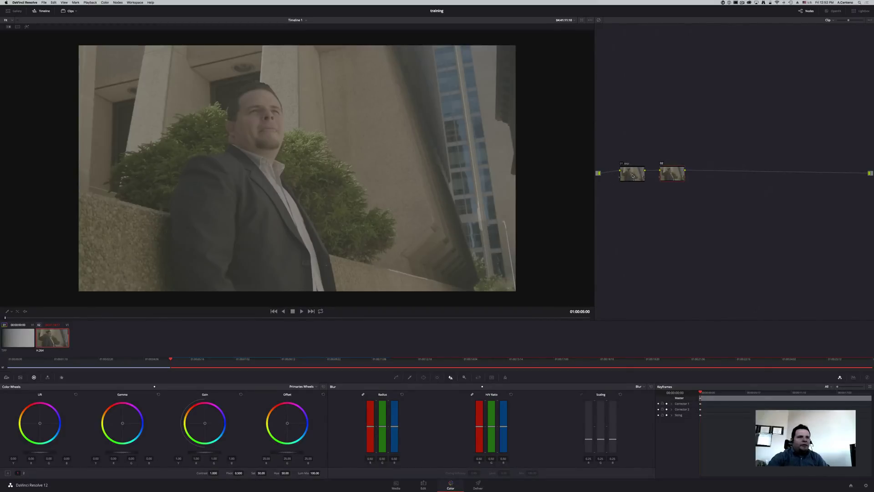
right_click(680, 171)
left_click(686, 177)
type("lut")
- Apply the Arri Alexa 'AlexaV3 LogC to Rec709' 3D LUT to node 02
right_click(671, 174)
mouse_move(688, 213)
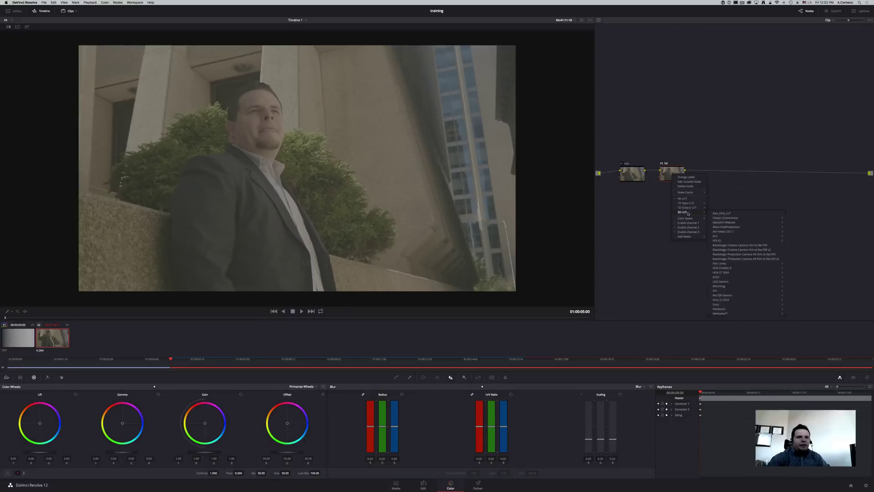
mouse_move(726, 233)
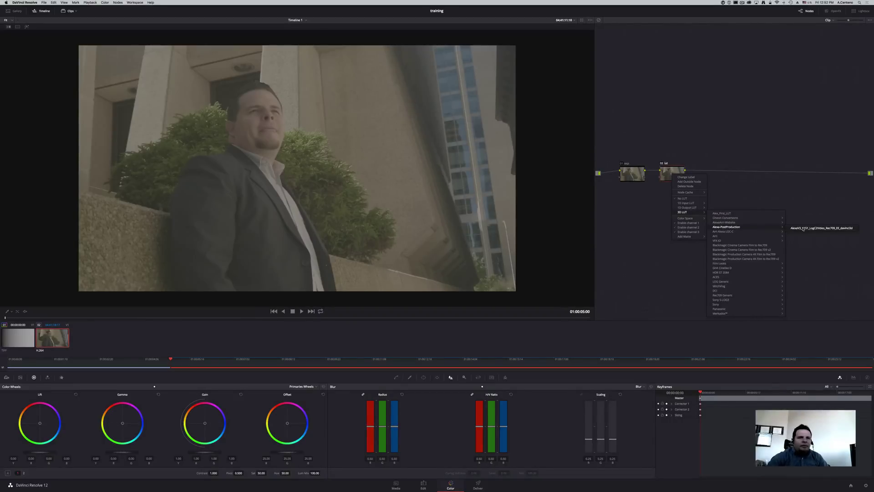
left_click(803, 229)
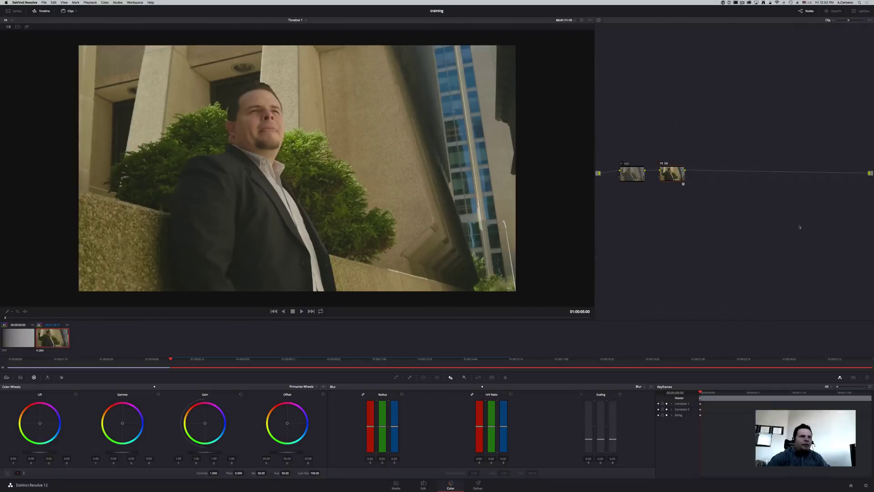
left_click_drag(676, 177, 673, 177)
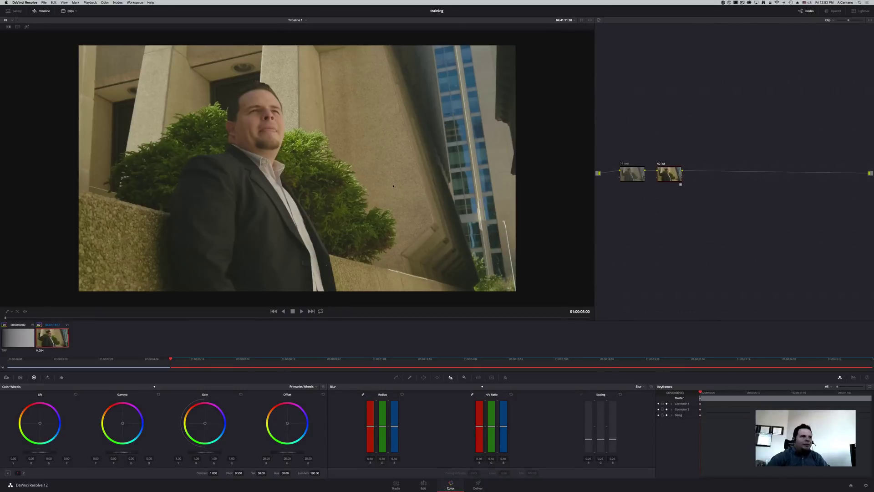
right_click(666, 177)
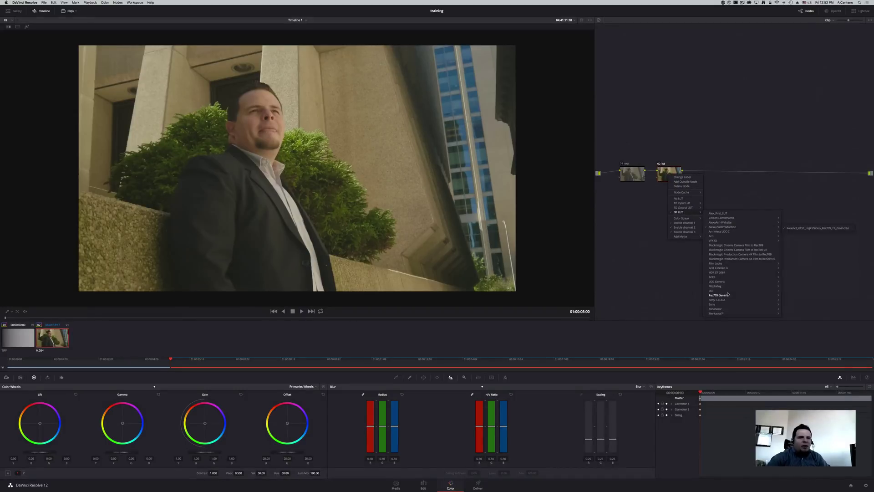
mouse_move(727, 310)
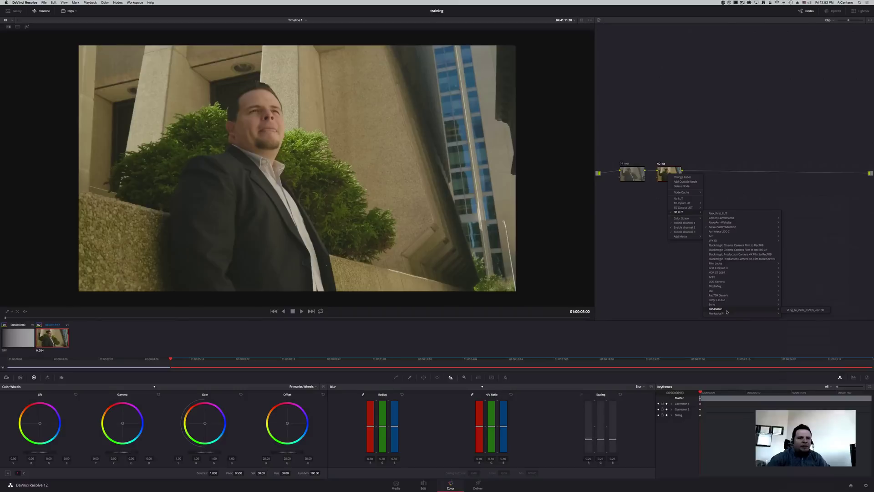
left_click(799, 310)
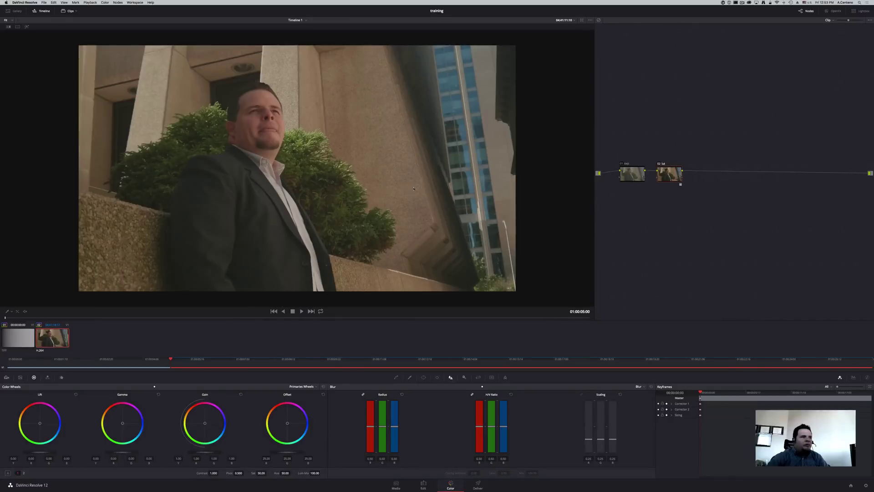
right_click(669, 176)
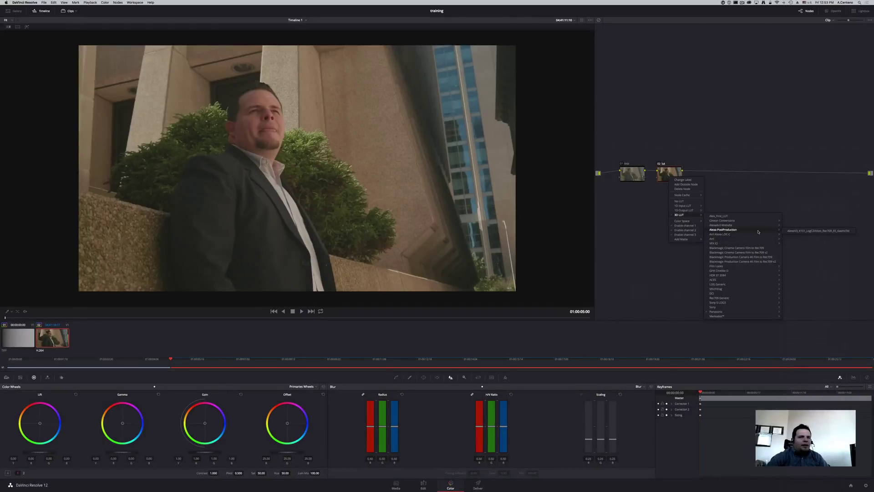
left_click(799, 231)
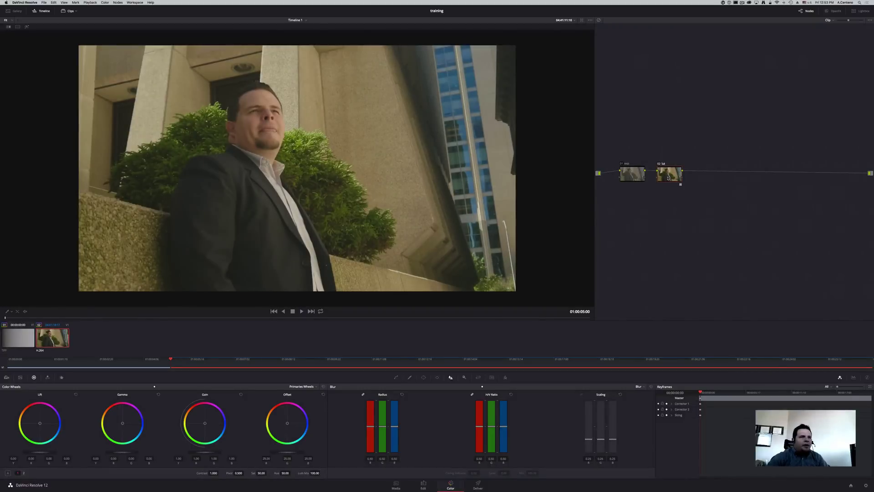
left_click_drag(664, 179, 675, 178)
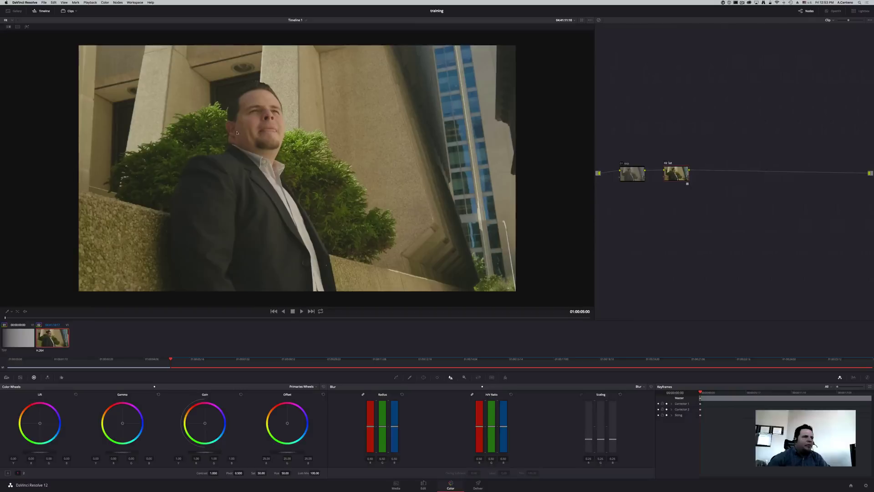
- On node 01, use primaries bars: lower shadows slightly, highlights to 1.10, midtones to 0.01
left_click(633, 176)
key("super+shift+w")
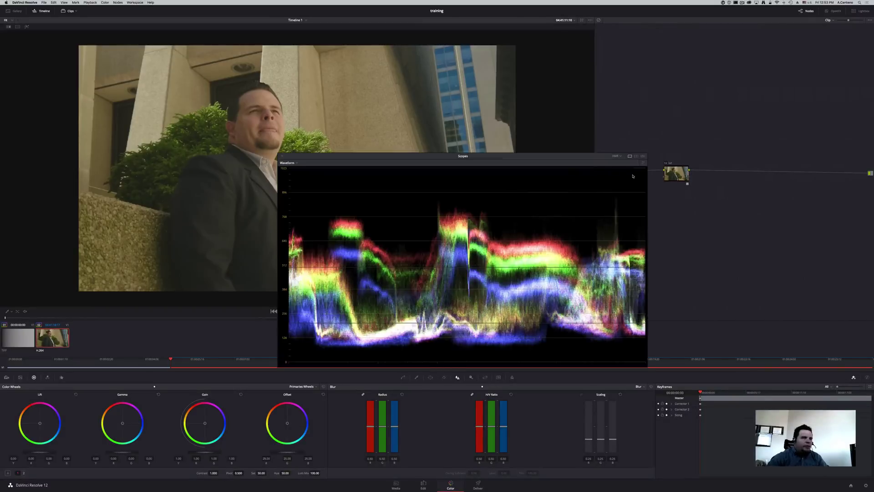
left_click_drag(498, 158, 704, 94)
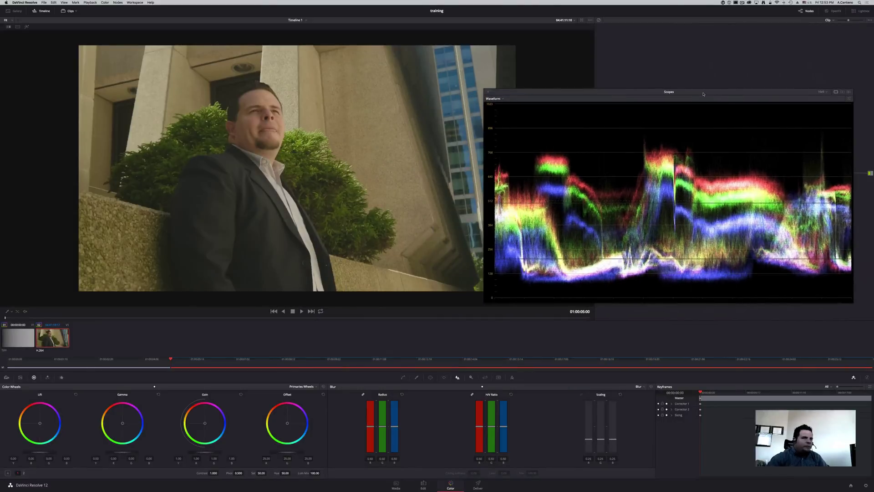
left_click(159, 387)
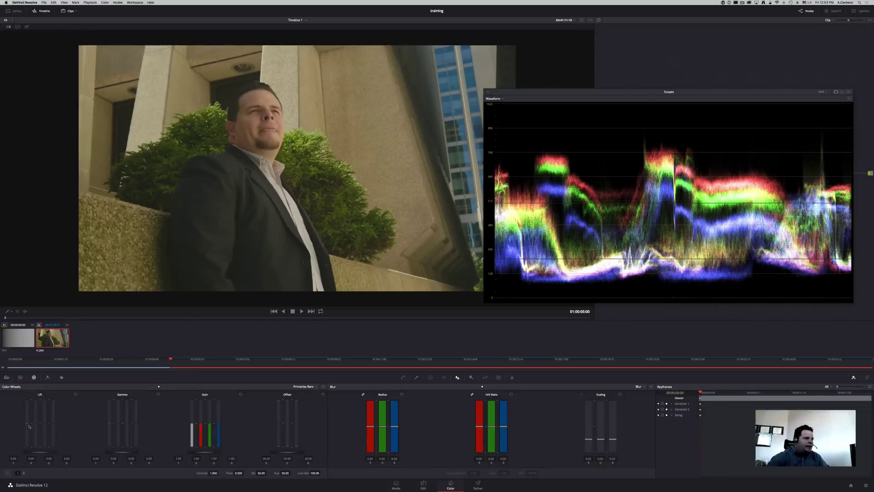
left_click_drag(26, 424, 27, 441)
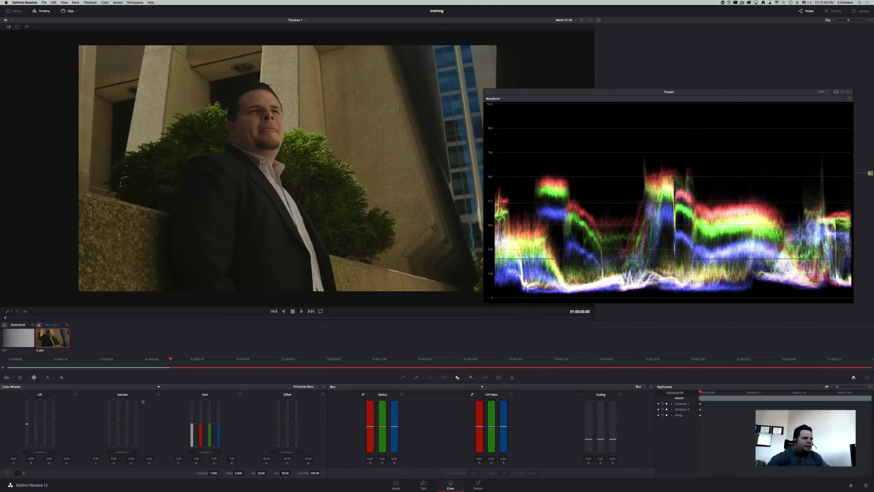
left_click_drag(192, 425, 192, 415)
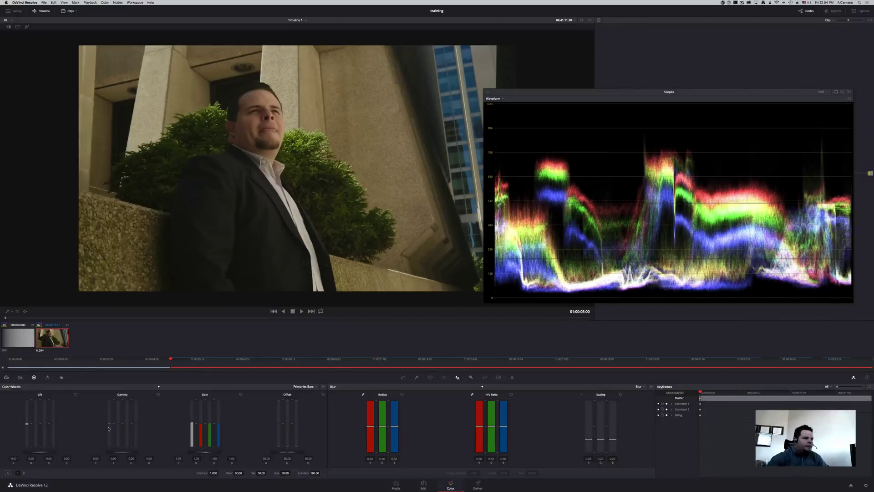
left_click_drag(108, 429, 109, 422)
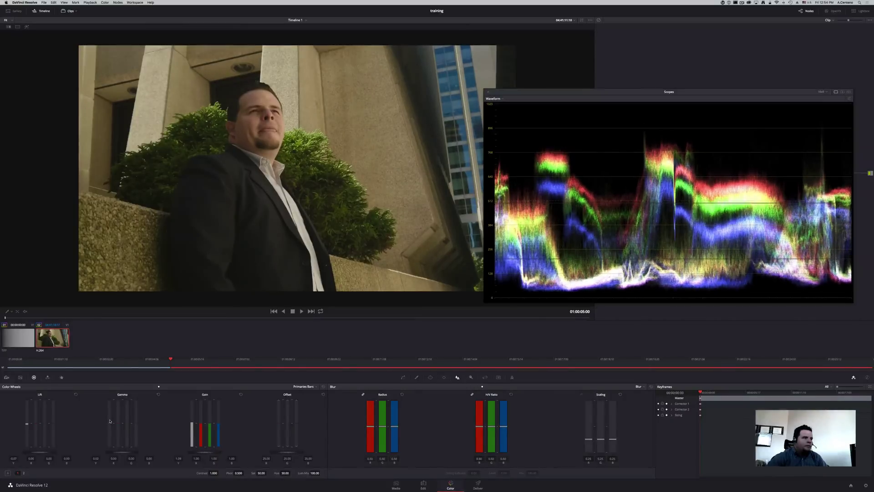
left_click_drag(109, 421, 109, 421)
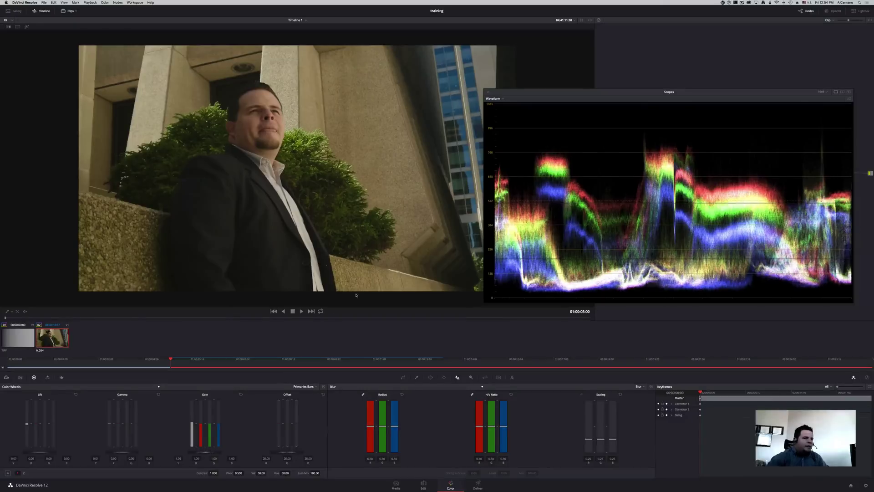
- Close the waveform scope and select the lut node 02
left_click(489, 92)
left_click(678, 174)
left_click_drag(677, 174, 671, 175)
- Add serial node 03 after node 02 and label it 'curves'
key("alt+s")
right_click(704, 175)
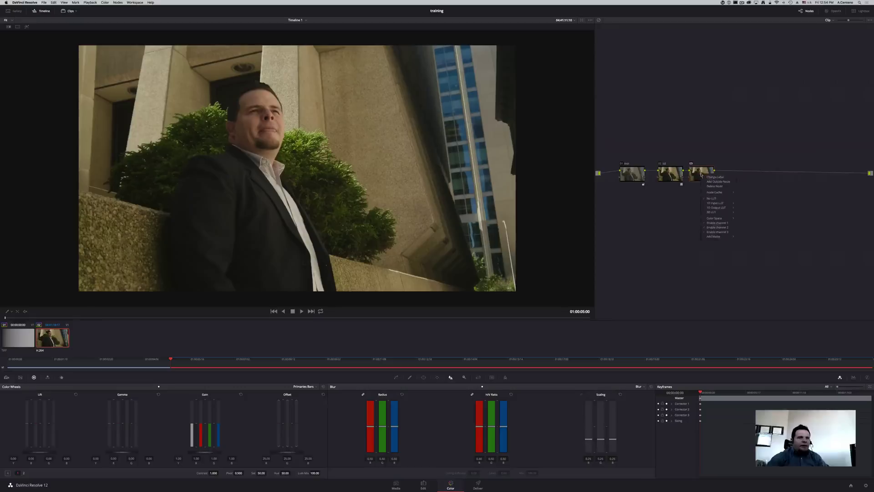
left_click(718, 225)
type("curles")
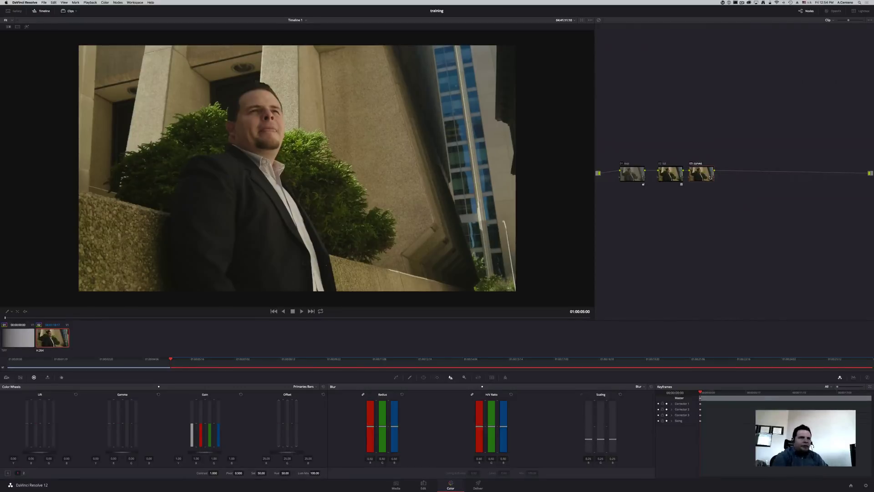
- In the Curves palette, unlink channels and add a control point to the blue-only curve
left_click(397, 378)
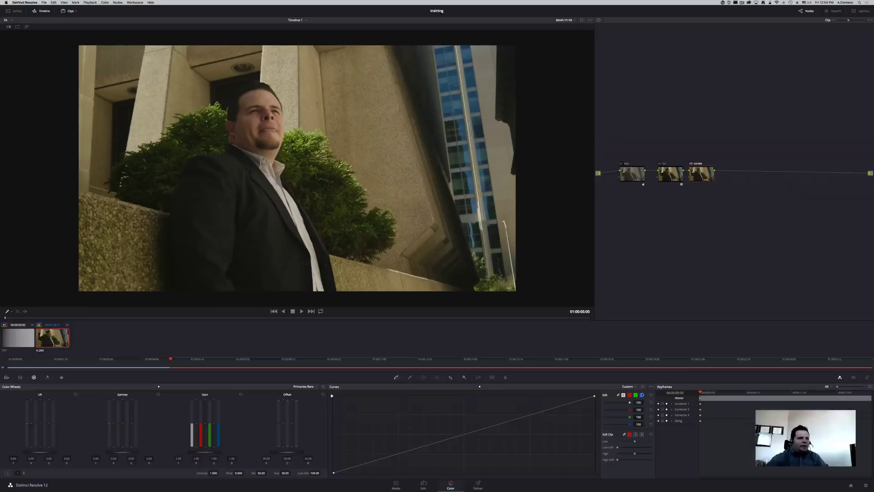
left_click(642, 395)
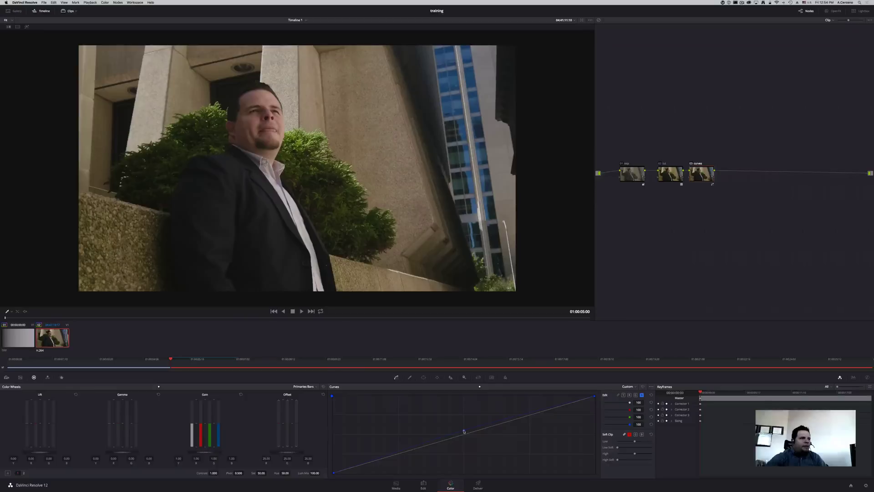
left_click(464, 431)
- Rearrange the lut and curves nodes so the exp, lut, curves chain sits neatly
left_click_drag(672, 176, 696, 176)
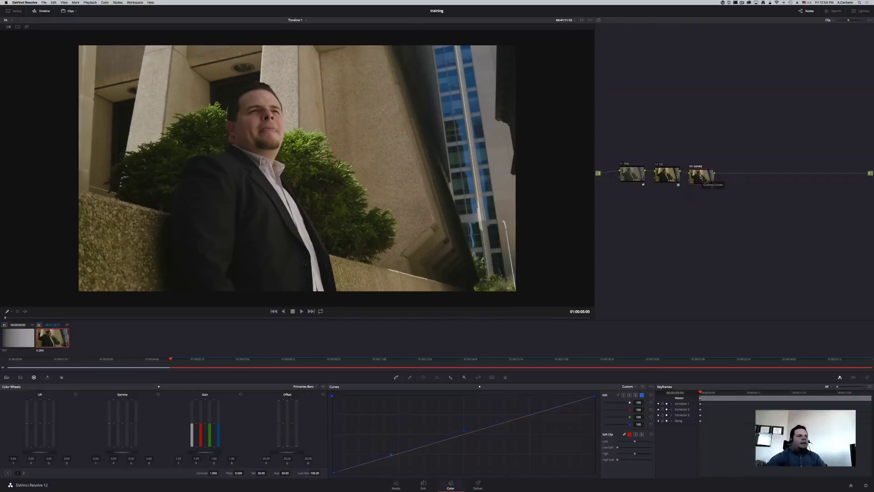
left_click_drag(705, 177, 710, 178)
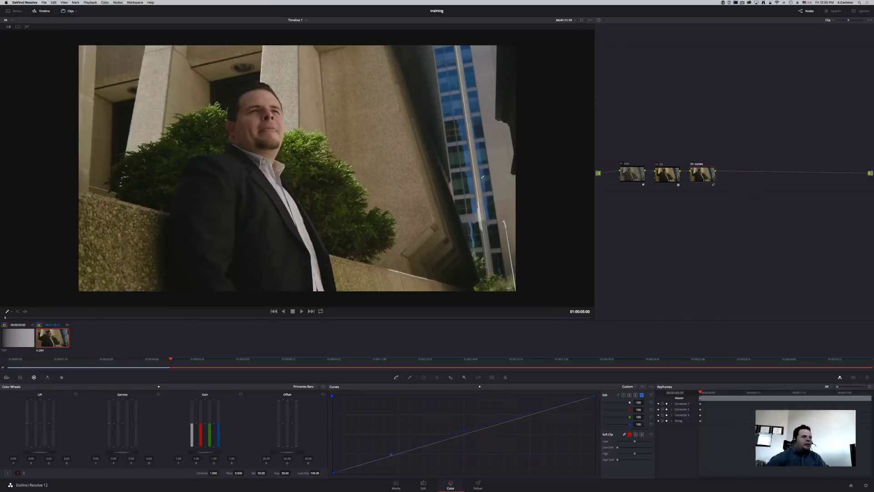
left_click_drag(697, 177, 624, 174)
left_click_drag(698, 177, 695, 177)
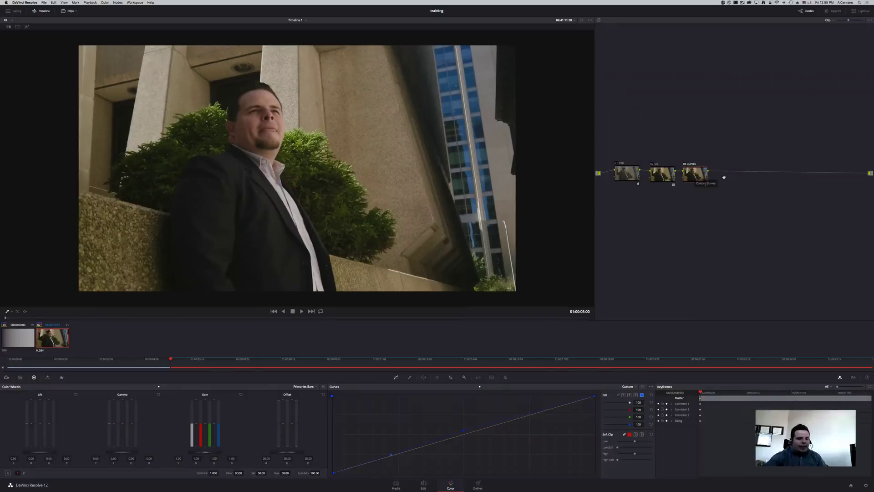
- Add serial node 04 after curves with a parallel node, and label node 04 'color LAB A'
key("alt+s")
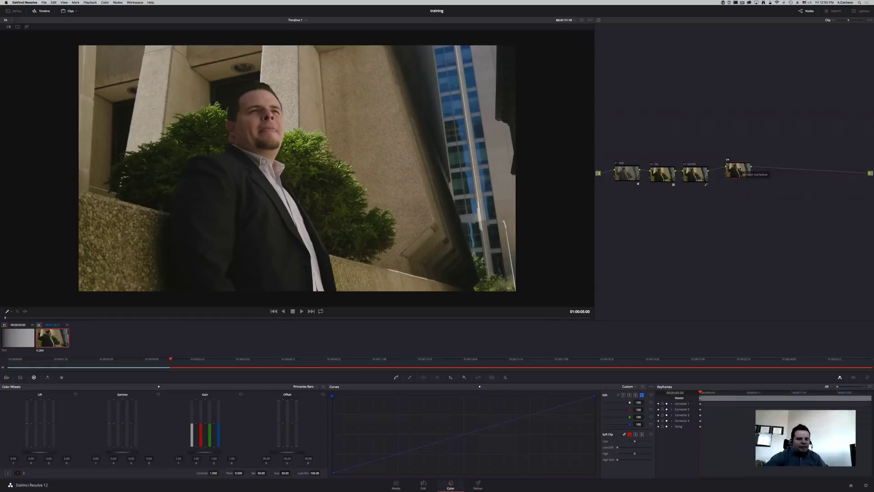
key("alt+p")
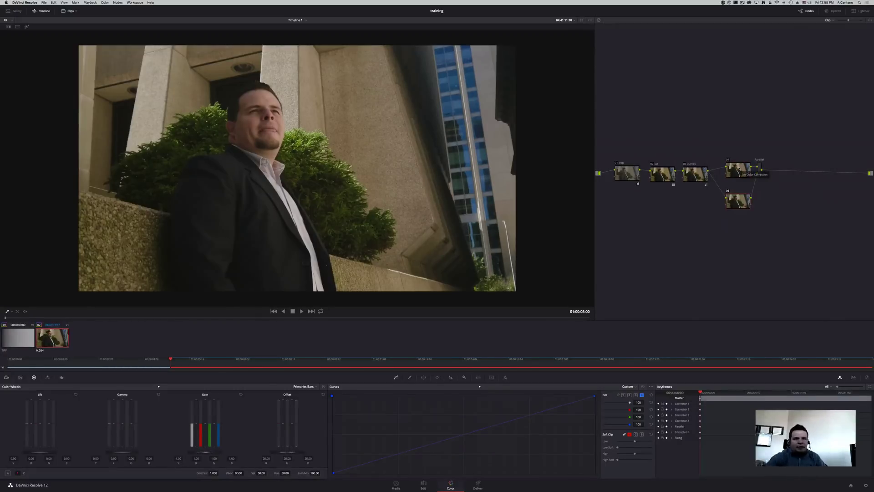
left_click_drag(741, 169, 737, 159)
right_click(740, 161)
left_click(745, 163)
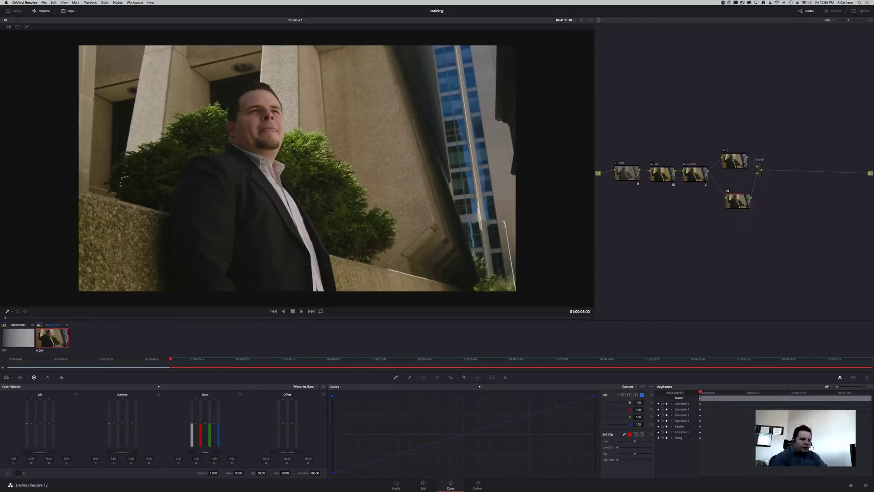
type("color LA")
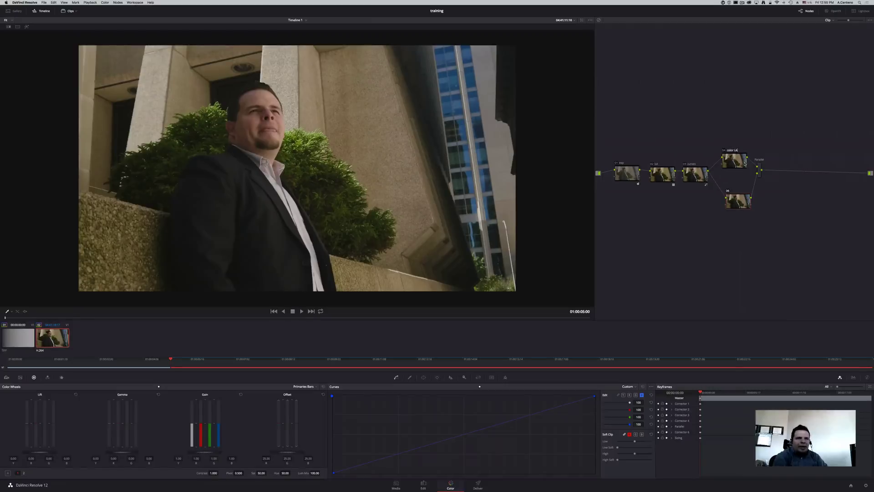
type("B A")
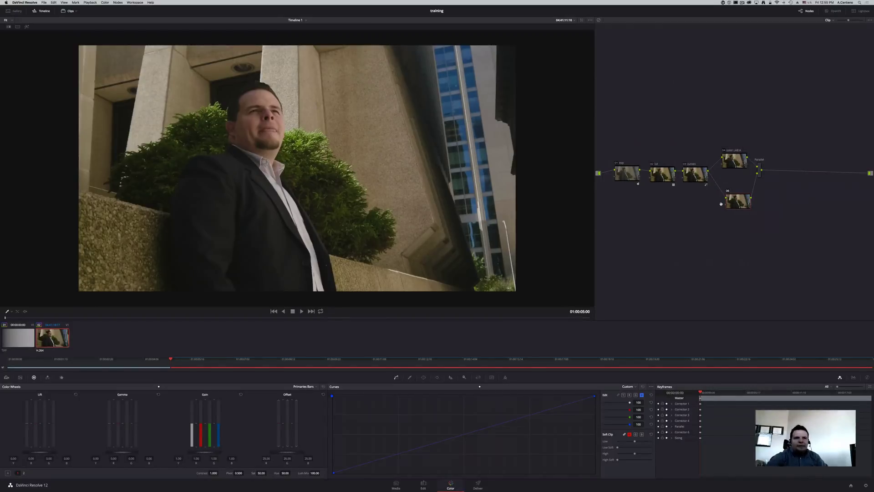
- Label the parallel node 06 'color Lab B'
right_click(746, 201)
left_click(754, 201)
type("col")
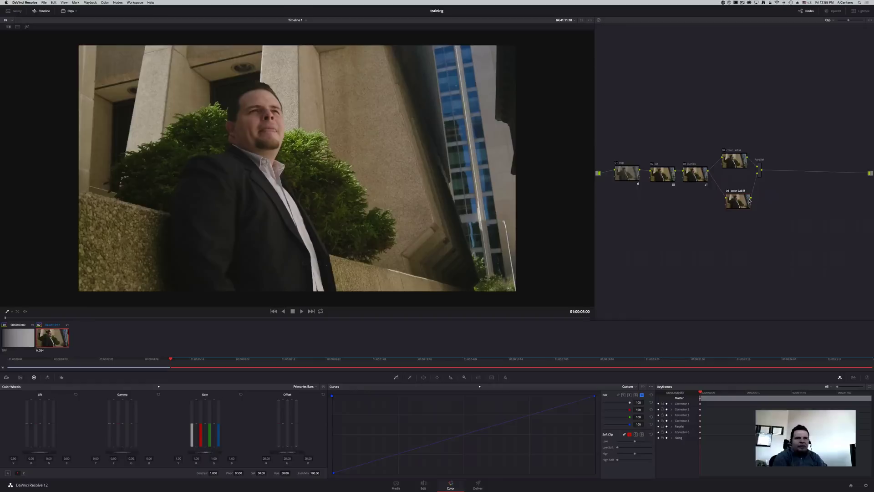
type("or Lab B")
key("Return")
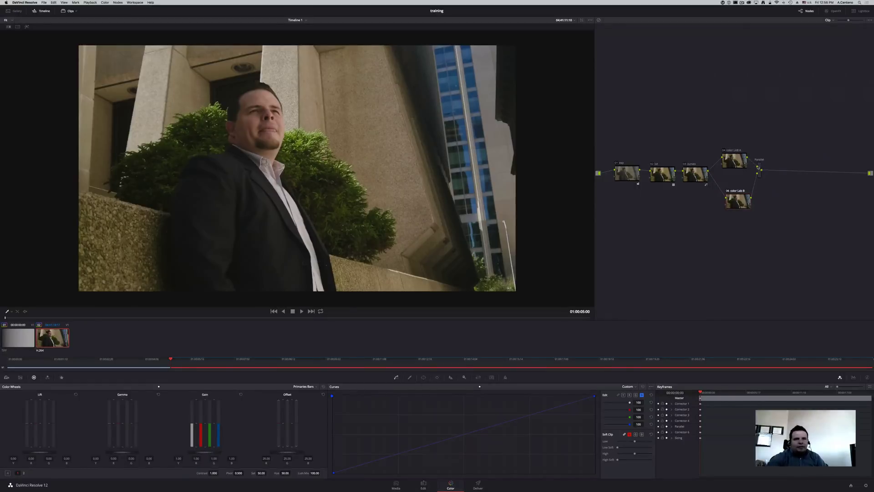
- Rearrange the Parallel mixer and the two Lab nodes in the node graph
left_click_drag(758, 168, 732, 162)
left_click_drag(738, 201, 736, 201)
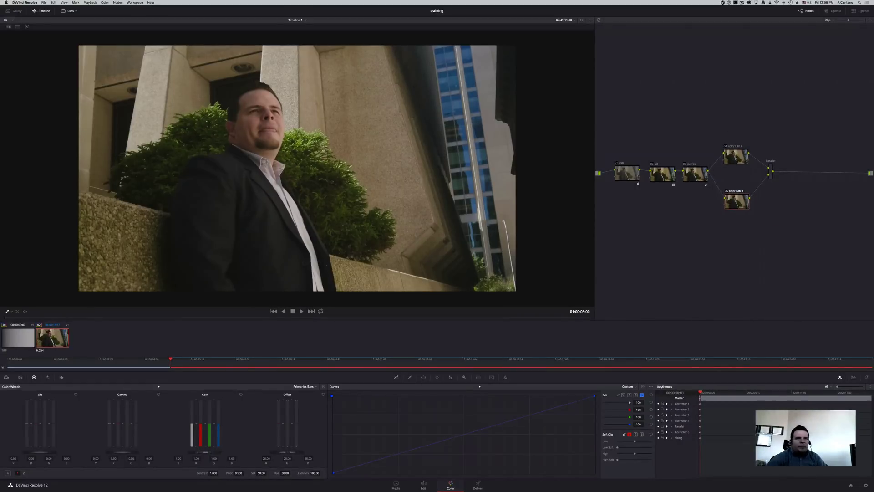
left_click_drag(735, 155, 731, 154)
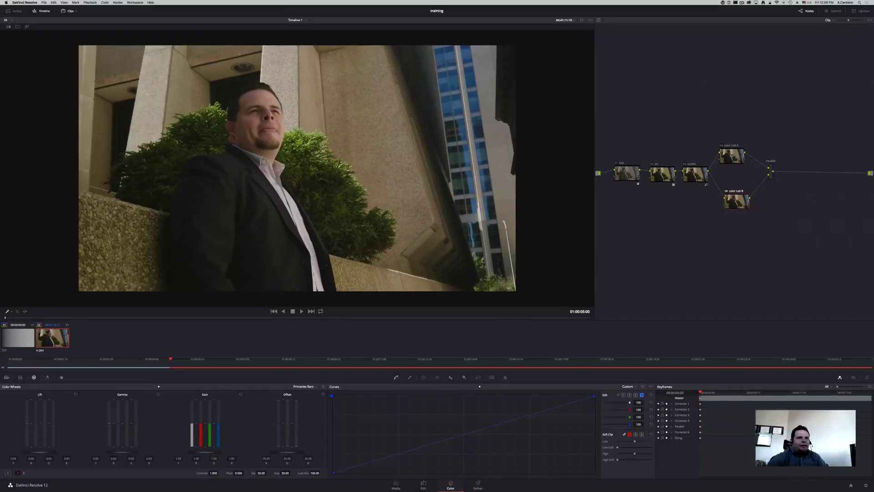
left_click(731, 157)
right_click(732, 156)
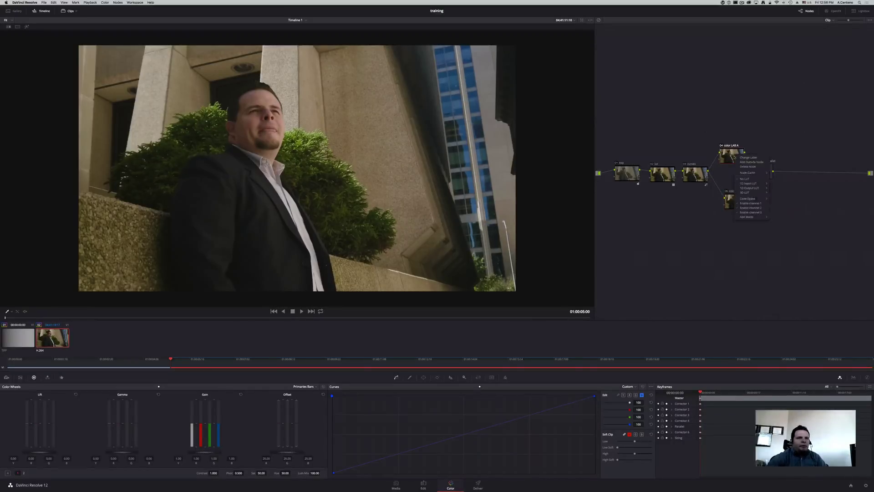
- Switch node color LAB A to the LAB colour space and toggle its channel 3
mouse_move(750, 199)
left_click(779, 214)
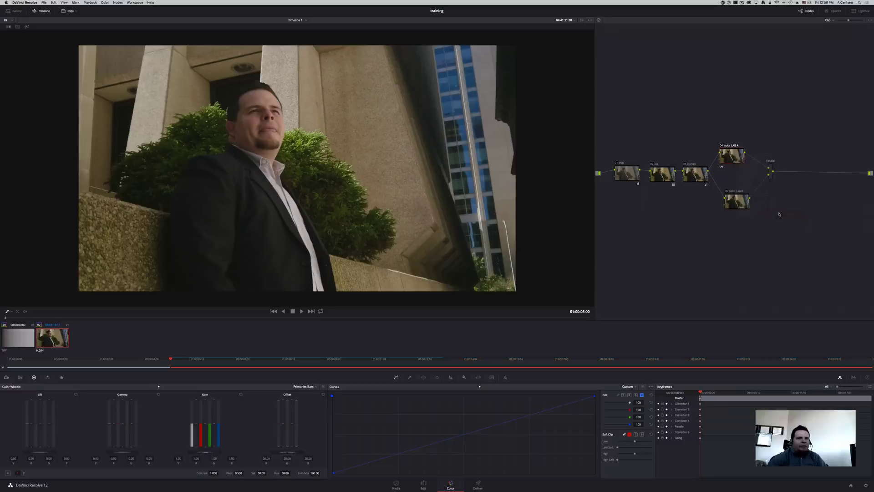
right_click(729, 156)
left_click(741, 203)
right_click(729, 156)
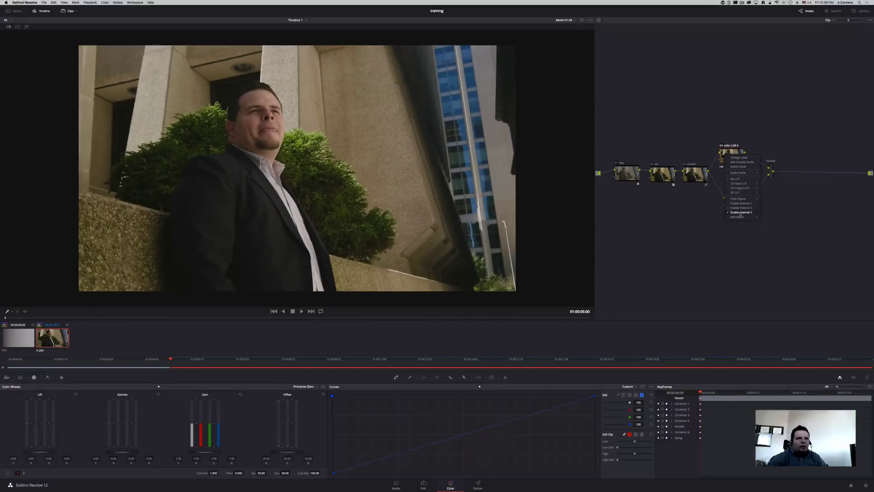
left_click(741, 213)
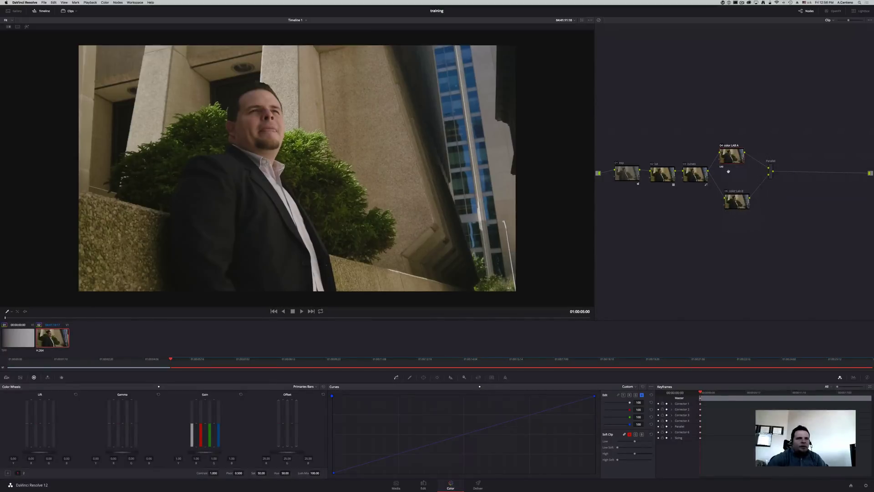
- Switch node color Lab B to the LAB colour space
left_click(740, 205)
right_click(740, 206)
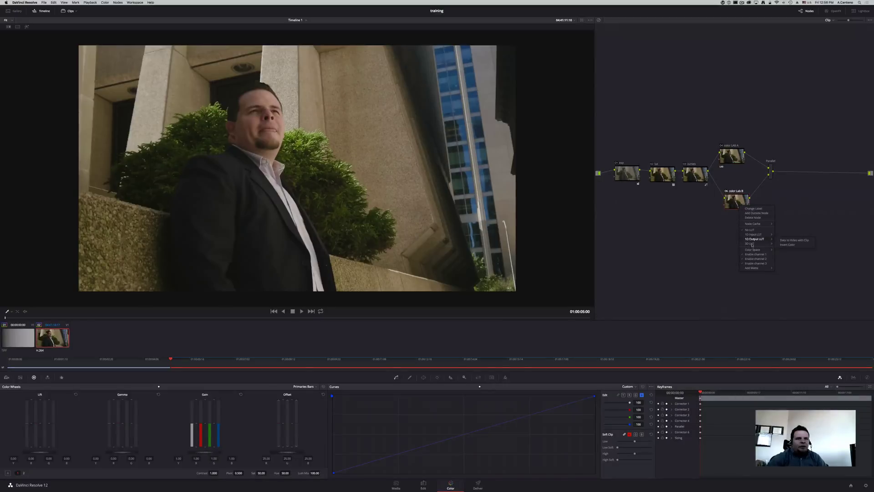
mouse_move(759, 250)
left_click(784, 265)
right_click(739, 196)
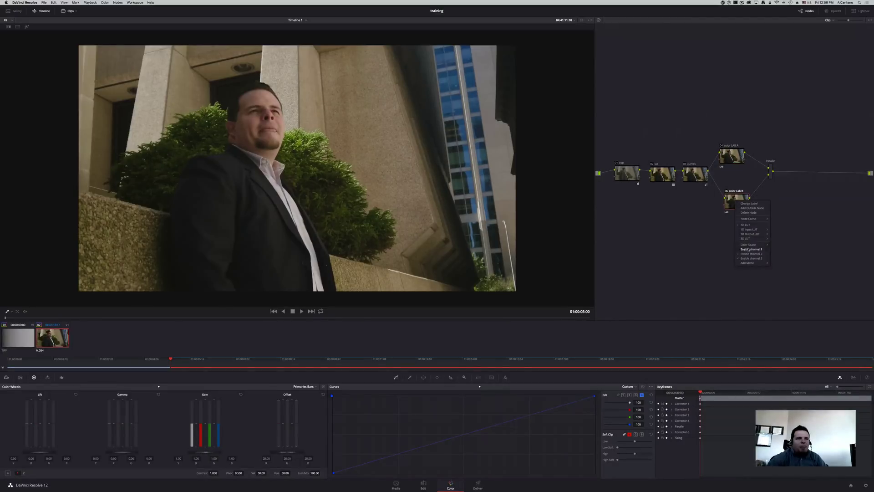
key("Escape")
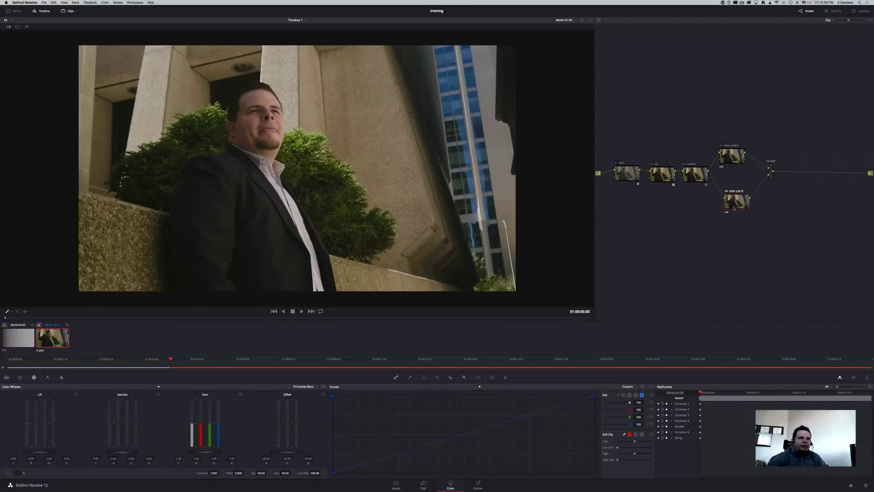
- Spread the color LAB A and color Lab B nodes further apart vertically
left_click_drag(736, 205, 733, 211)
left_click_drag(732, 156, 733, 153)
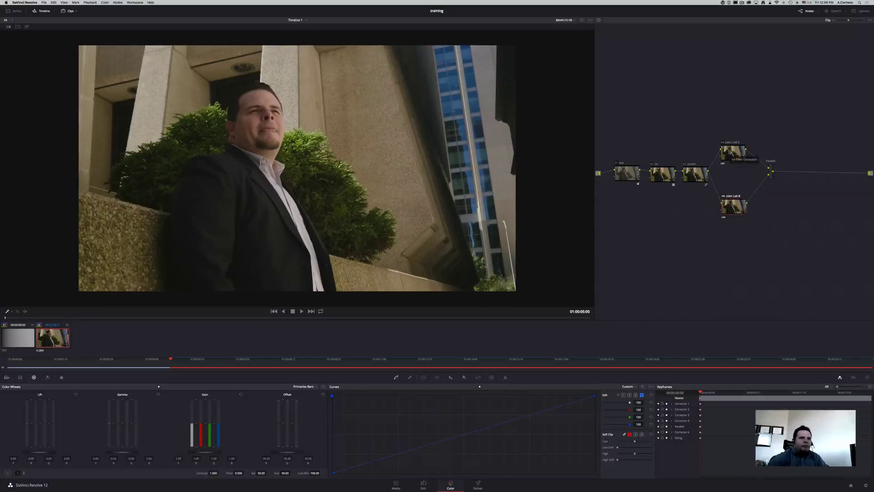
left_click_drag(729, 152, 729, 149)
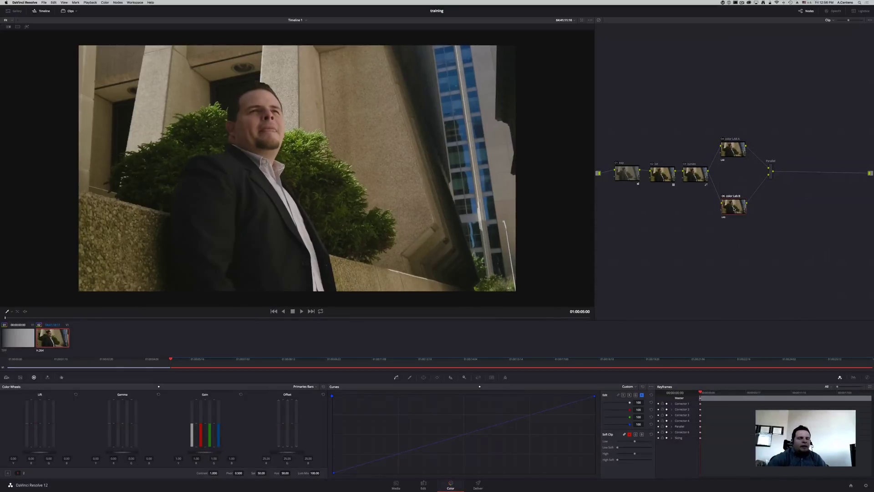
left_click_drag(734, 209, 736, 213)
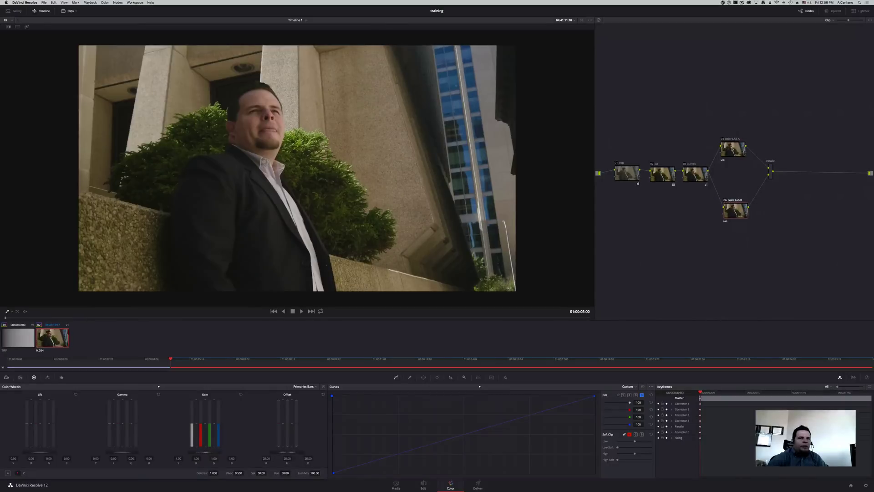
- Shape an S-curve on the color LAB A node's a-channel curve
left_click(733, 149)
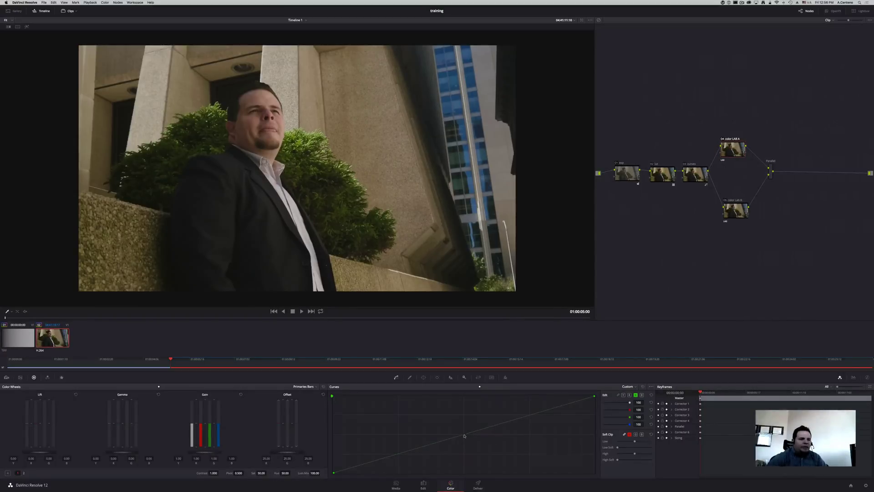
left_click_drag(463, 435, 485, 464)
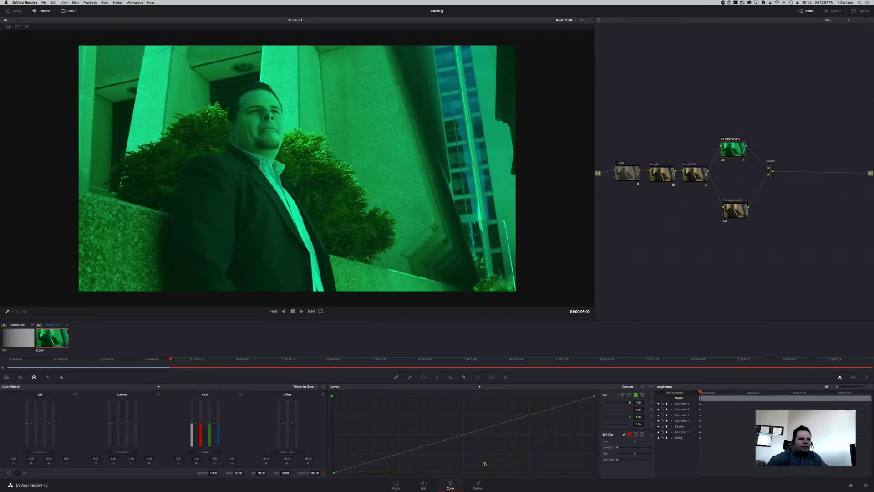
left_click_drag(485, 464, 466, 432)
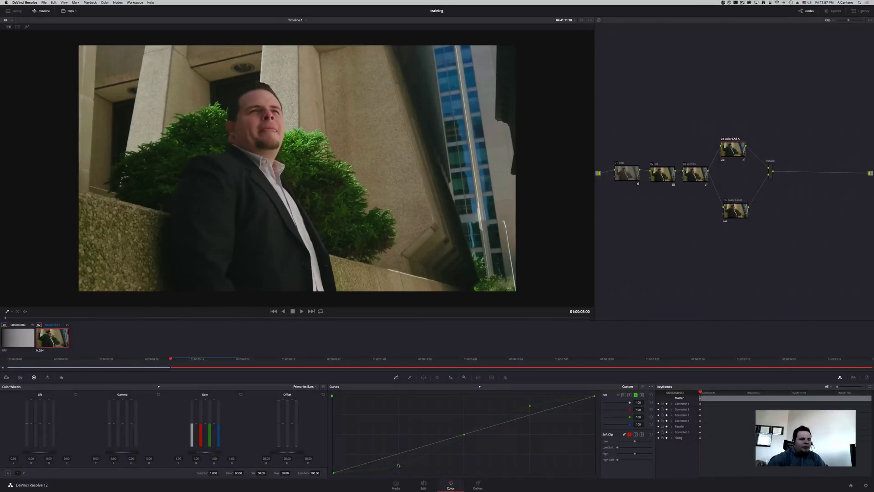
- Set the color LAB A node's key output gain to 0.5
left_click(465, 377)
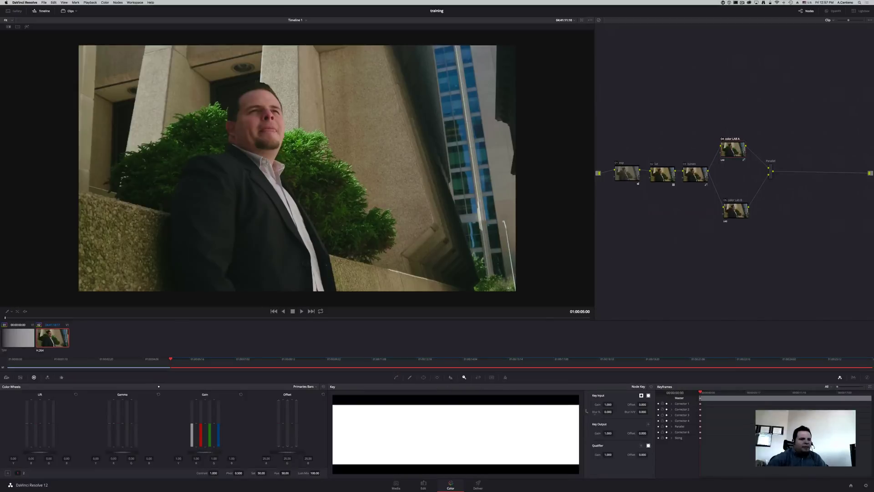
double_click(608, 433)
type("0.5")
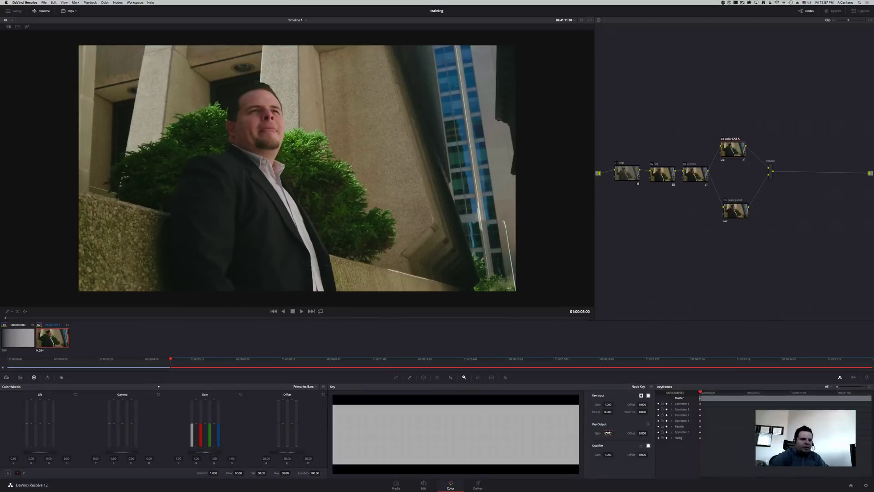
key("Return")
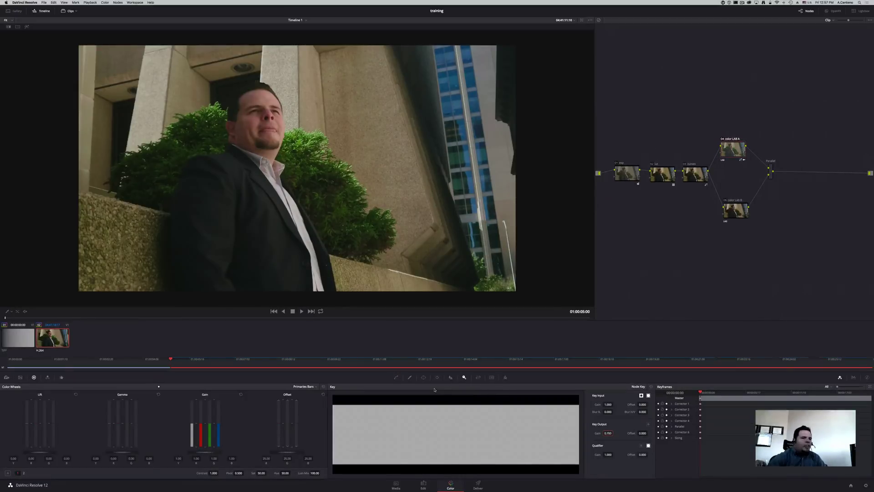
left_click(696, 211)
- Set the color Lab B node's key output gain to 0.7, then return to Curves
left_click(733, 207)
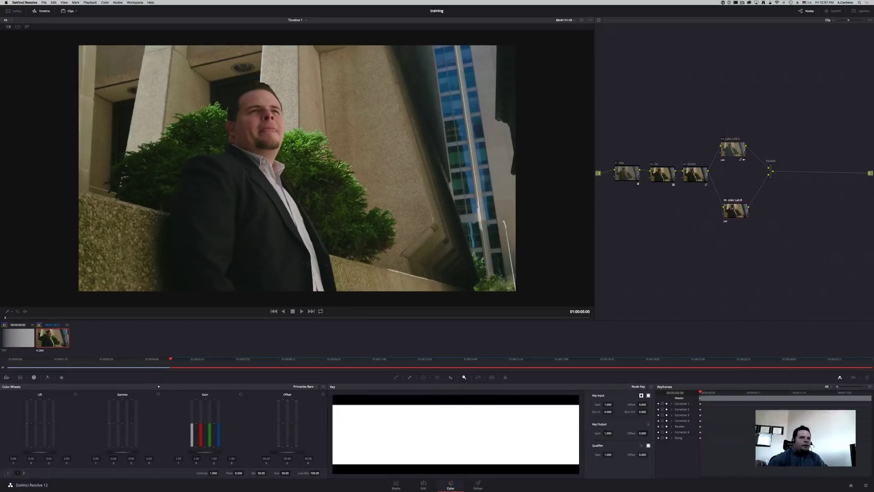
double_click(606, 434)
type("0.7")
key("Return")
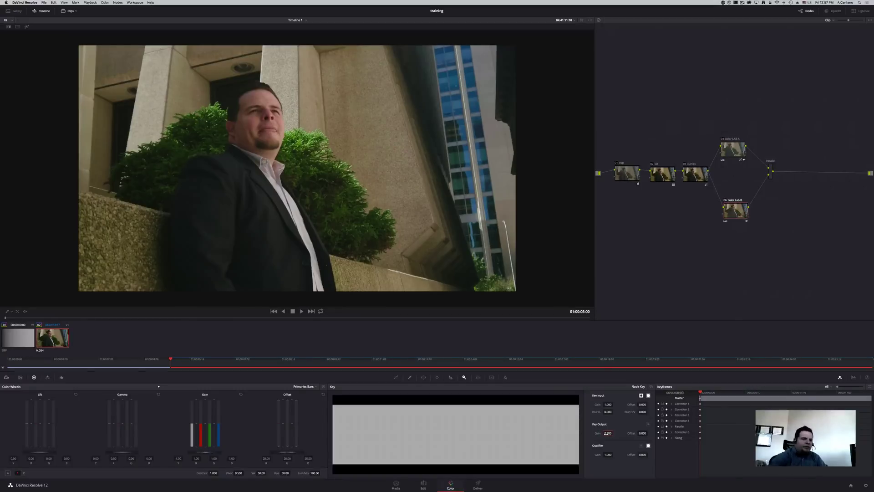
left_click(396, 377)
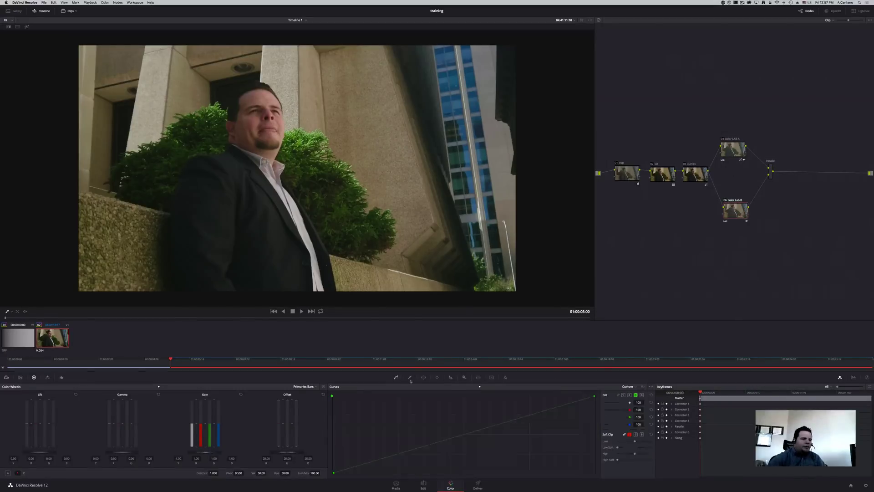
- Add a control point on color Lab B's b-channel curve and lower the LAB A node
left_click(642, 395)
left_click(464, 435)
left_click_drag(736, 151, 740, 159)
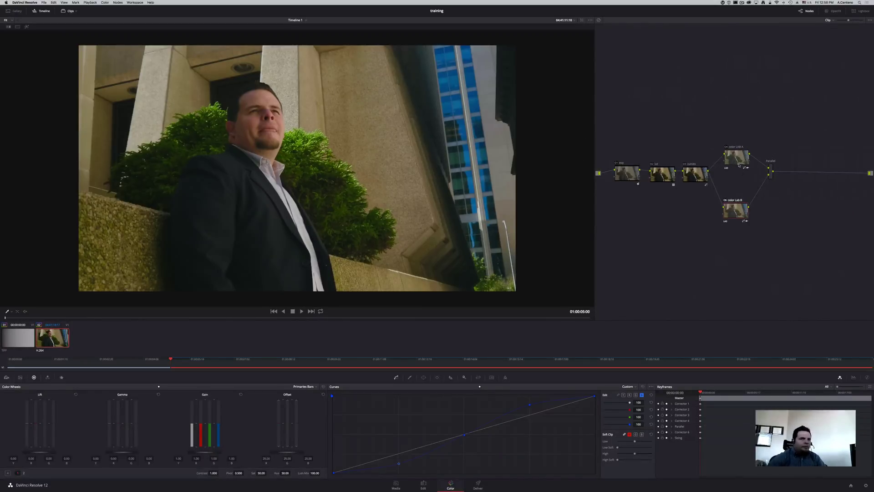
- Bypass the grade and each Lab node in turn to compare before and after
key("ctrl+d")
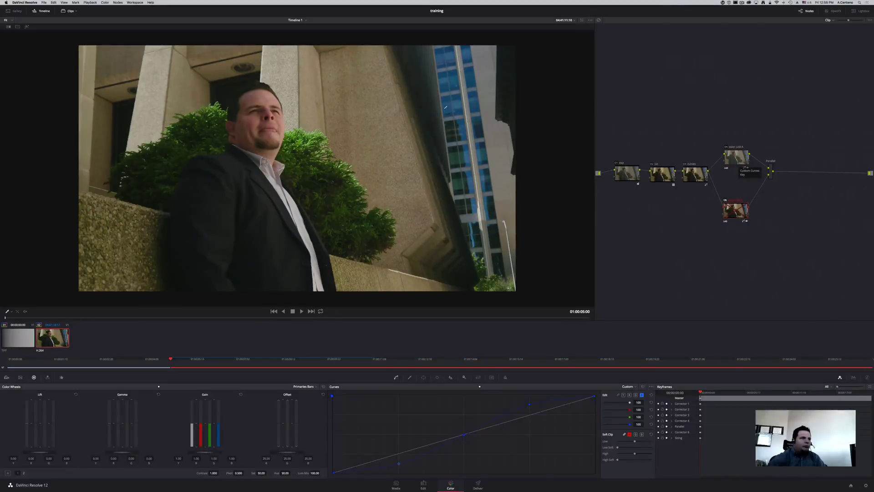
key("ctrl+d")
left_click(734, 158)
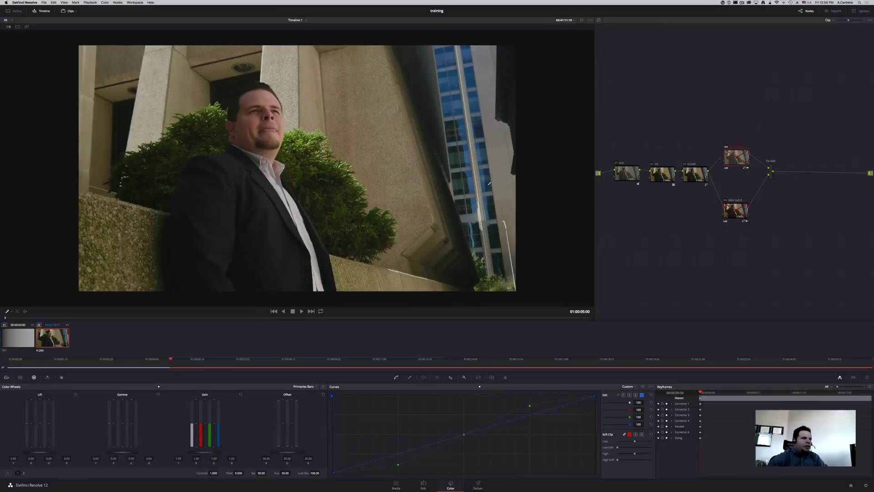
key("ctrl+d")
key("ctrl+d")
key("ctrl+d")
key("ctrl+d")
key("ctrl+d")
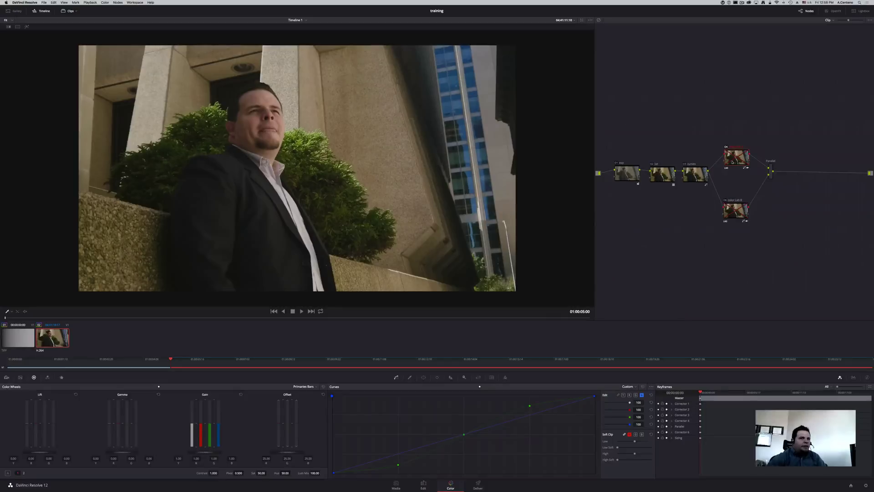
- Re-enable both Lab nodes and stack color Lab B beneath color LAB A
key("ctrl+d")
left_click(735, 209)
key("ctrl+d")
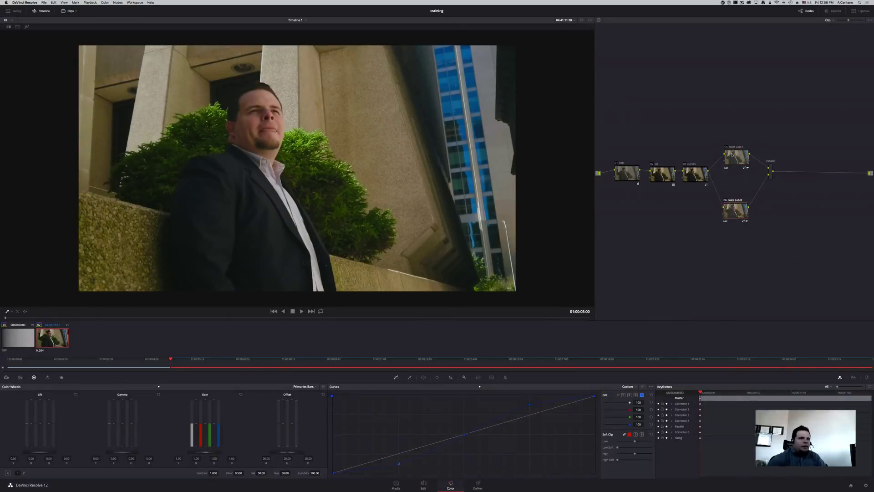
left_click_drag(731, 154, 727, 158)
left_click_drag(736, 212, 731, 201)
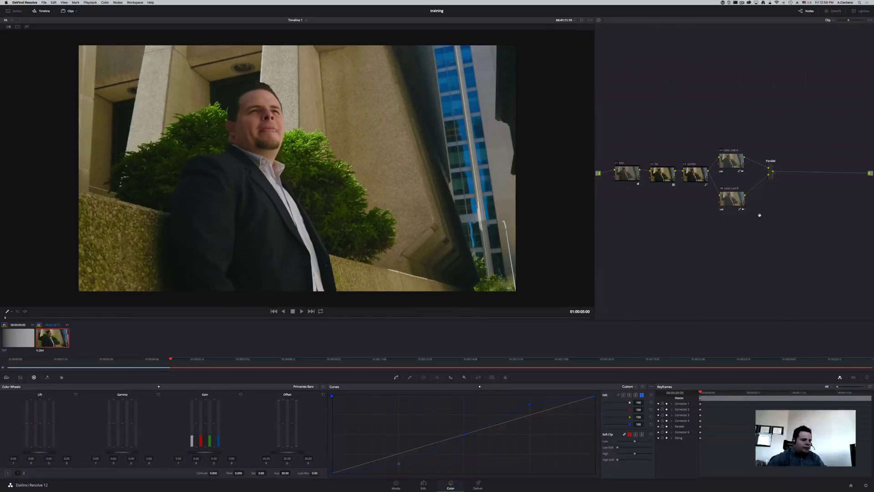
- Add a serial node after the Parallel mixer labelled 'sharp'
key("alt+s")
right_click(792, 175)
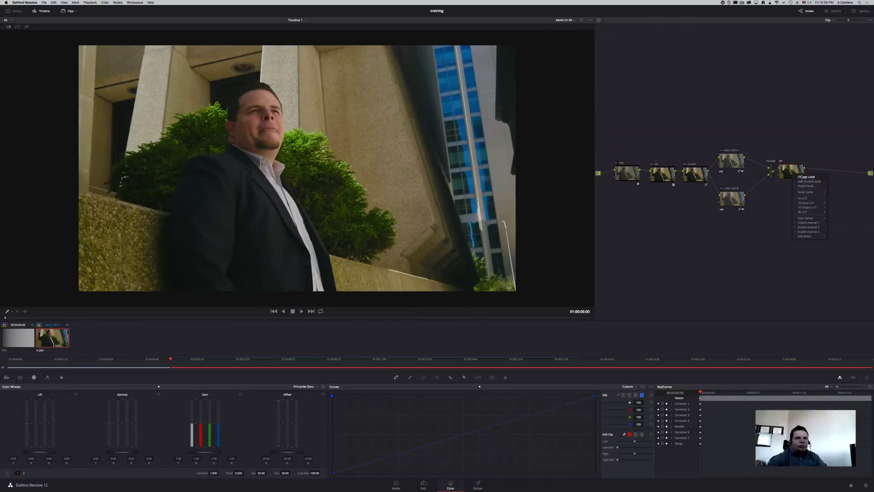
left_click(804, 177)
type("sharp")
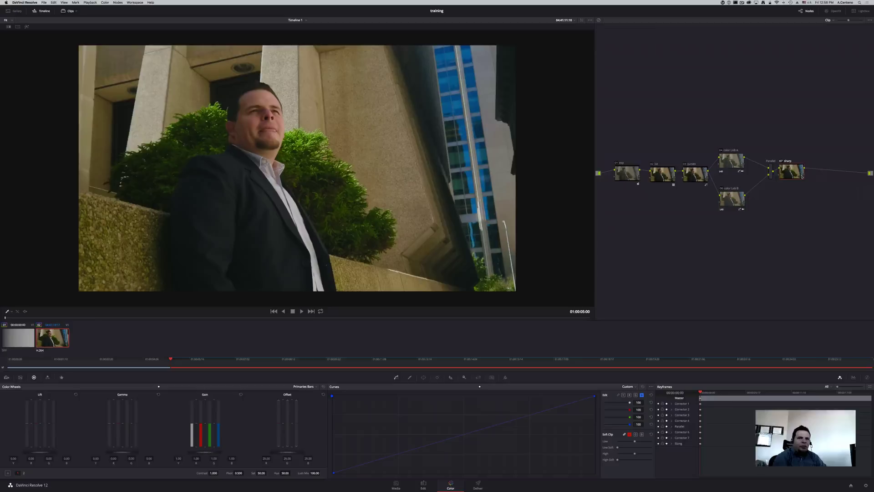
left_click_drag(802, 176, 806, 176)
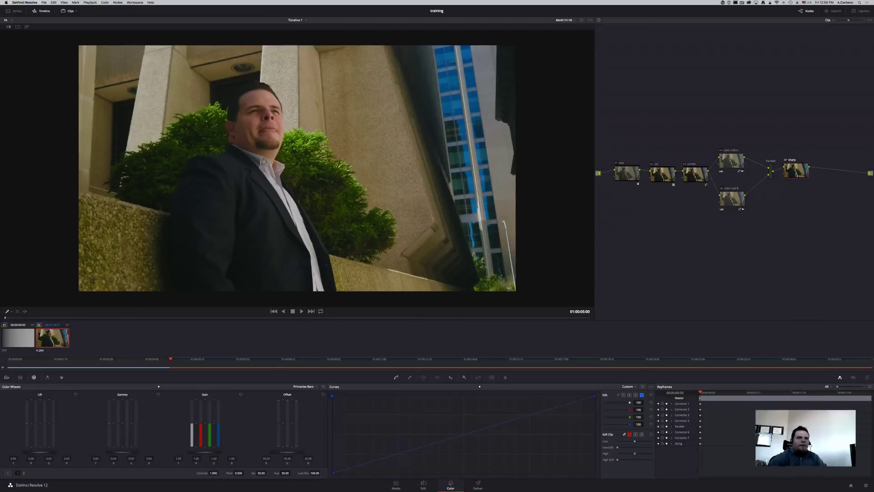
- Set the sharp node to the HSL color space
right_click(800, 175)
mouse_move(817, 218)
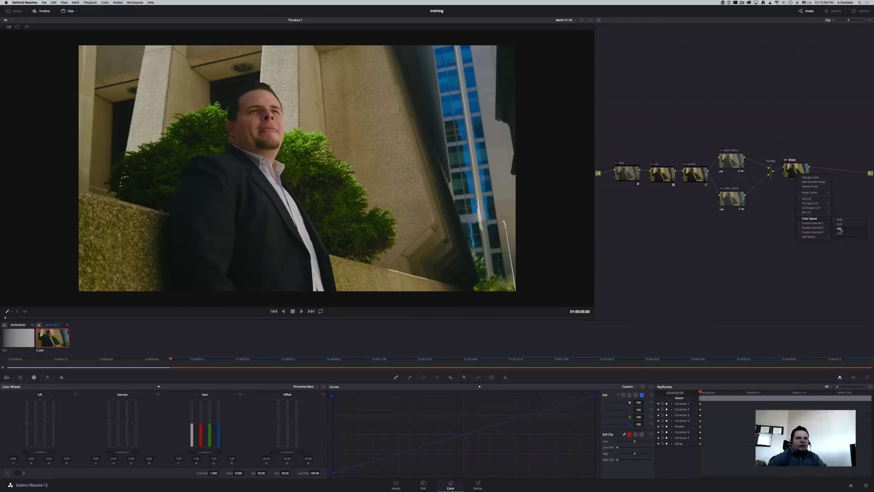
left_click(840, 229)
right_click(794, 174)
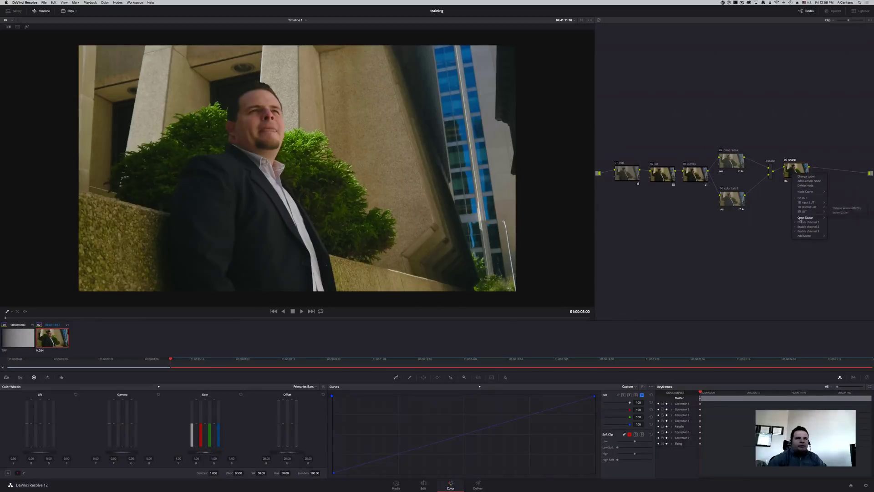
right_click(801, 176)
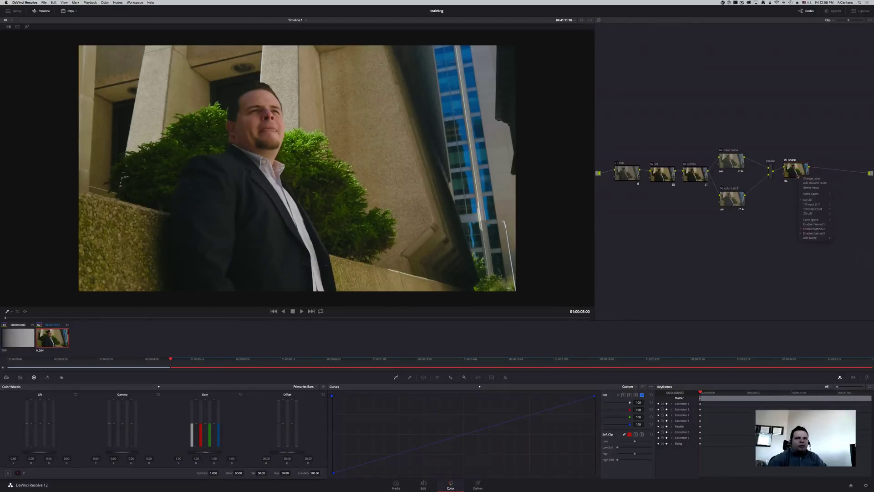
left_click(798, 234)
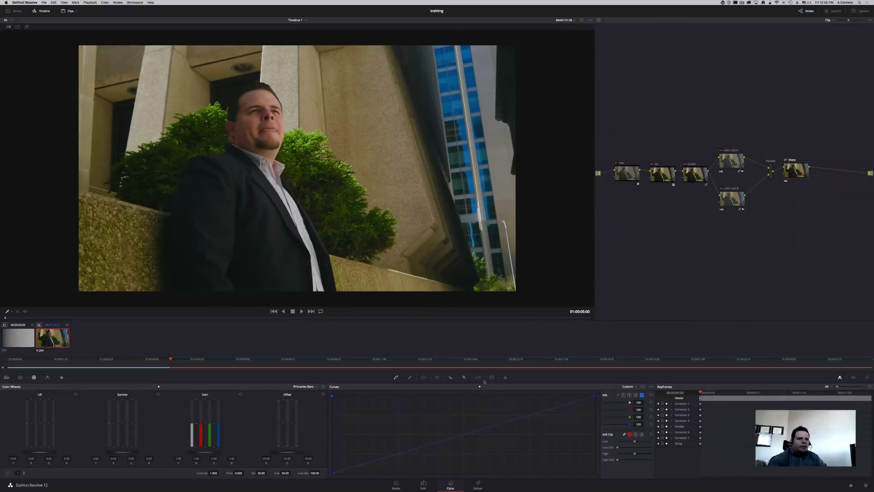
- Switch the Blur palette to Sharpen with radius 0.48 and scaling 0.81
left_click(452, 378)
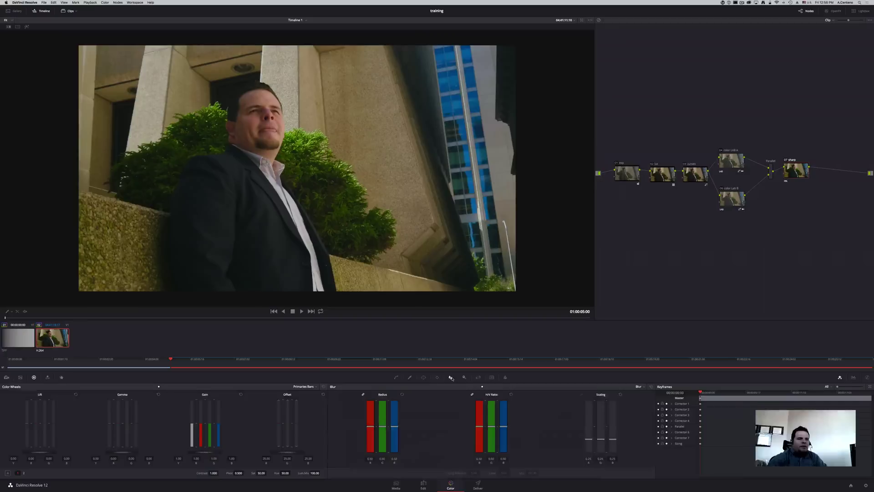
left_click(644, 387)
left_click(647, 398)
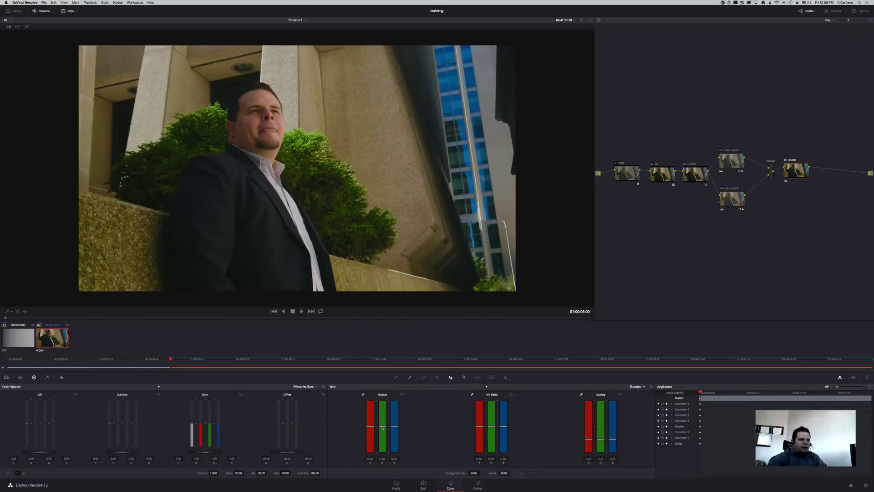
left_click_drag(382, 427, 382, 429)
left_click_drag(607, 416, 602, 409)
- Set sharpening coring softness to 15 and level to 7
left_click(474, 472)
type("15")
key("Return")
key("Tab")
type("7")
key("Return")
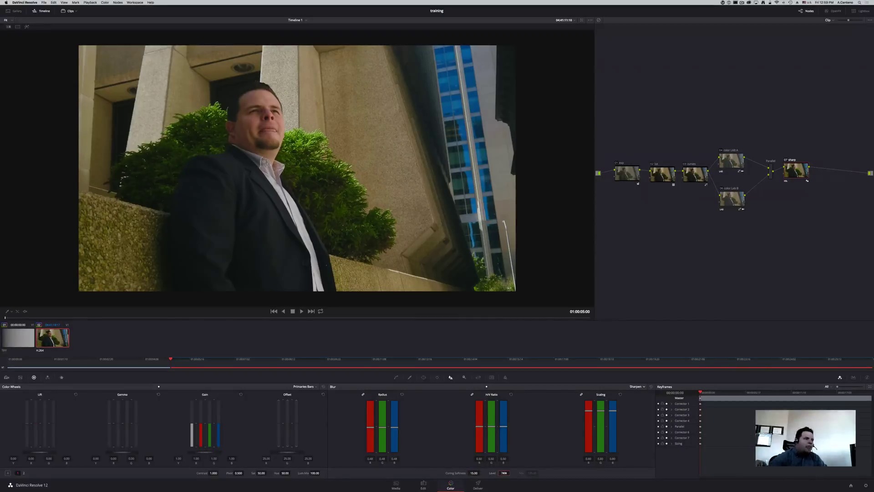